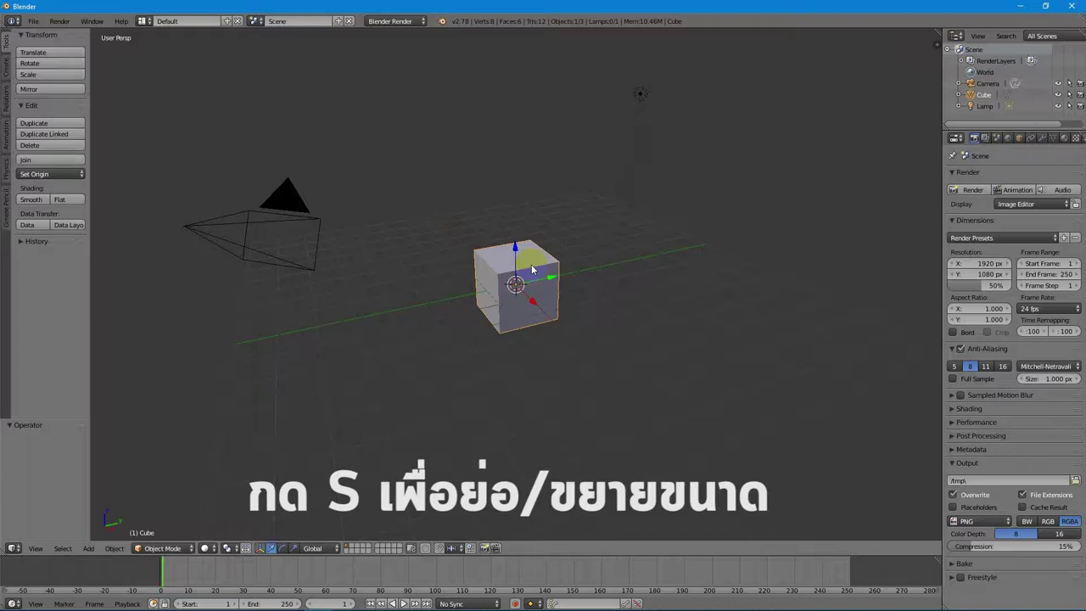
Scale the default cube up to about 2.25 times its size and move it up about 2.29 units along Z.
{"action": "key", "text": "s"}
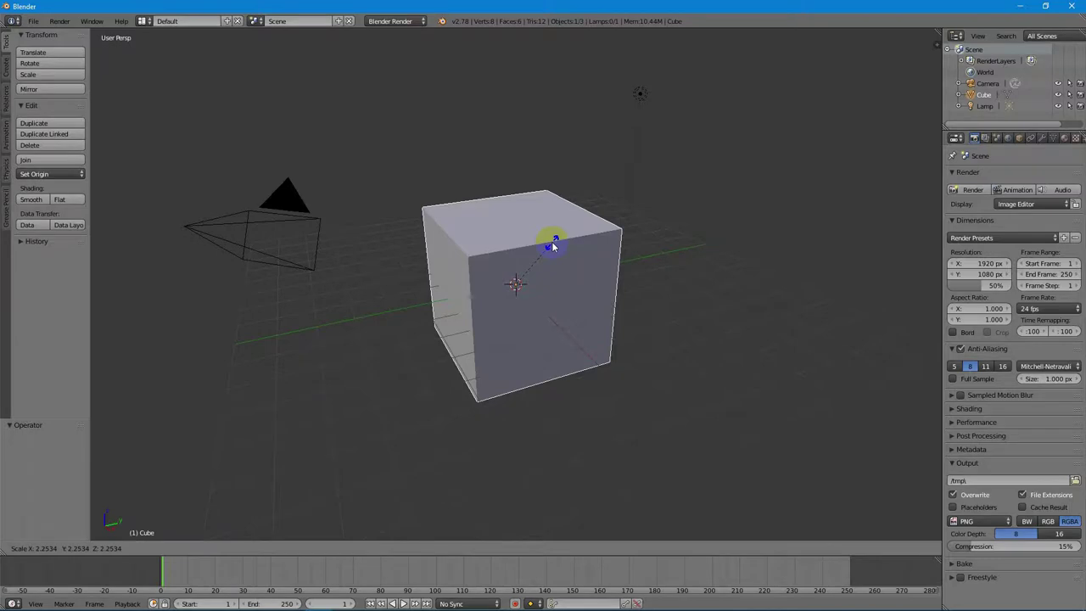
{"action": "left_click", "coordinate": [551, 242]}
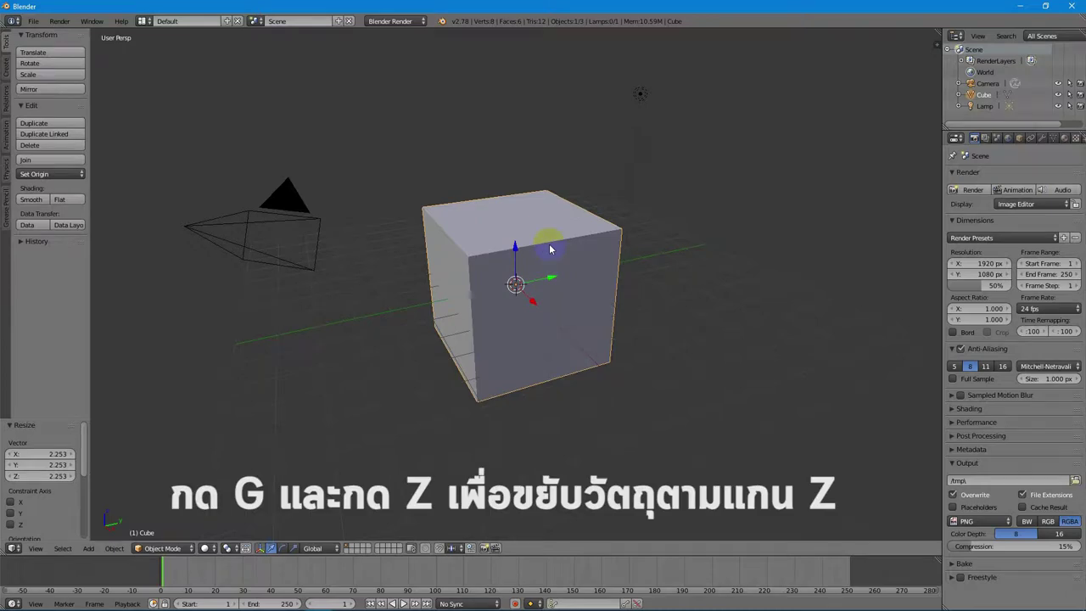
{"action": "key", "text": "g"}
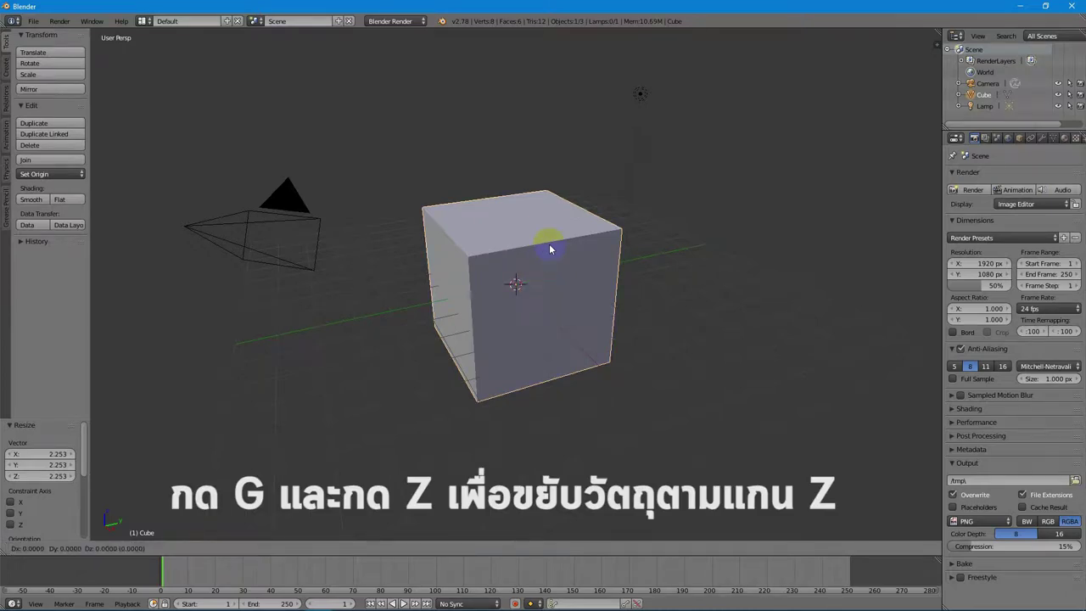
{"action": "key", "text": "z"}
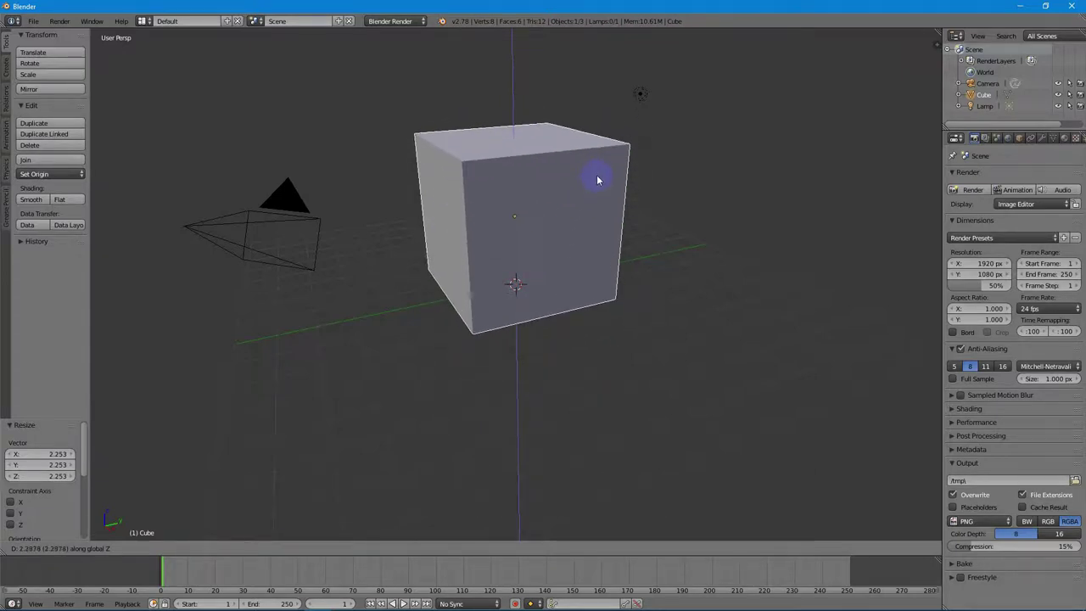
{"action": "left_click", "coordinate": [598, 180]}
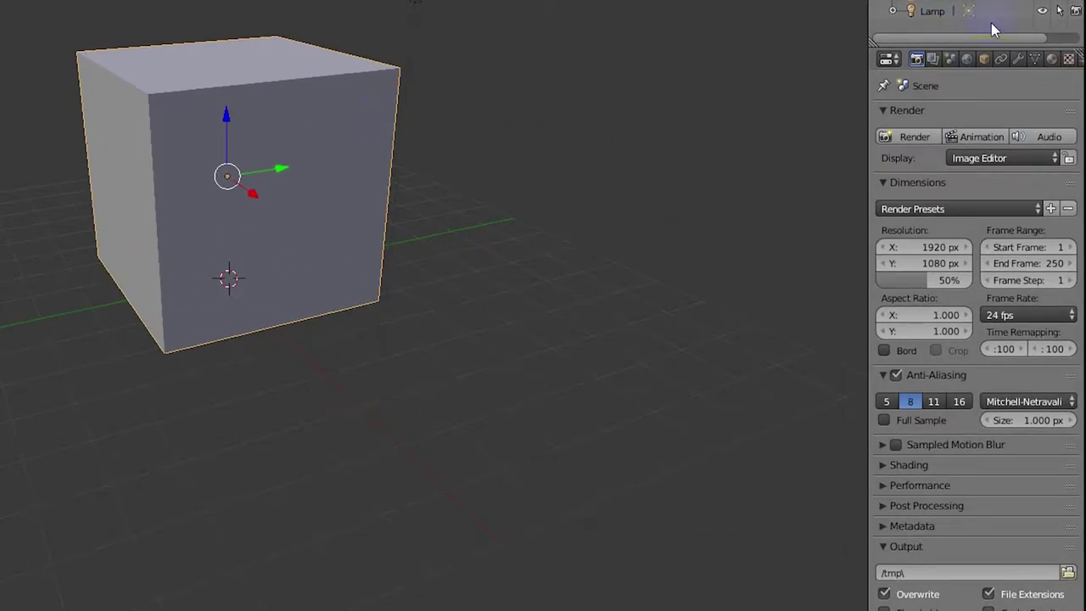
Enable smoke physics on the enlarged cube and set its smoke type to Domain.
{"action": "left_click_drag", "start_coordinate": [865, 66], "coordinate": [827, 61]}
{"action": "left_click", "coordinate": [1066, 59]}
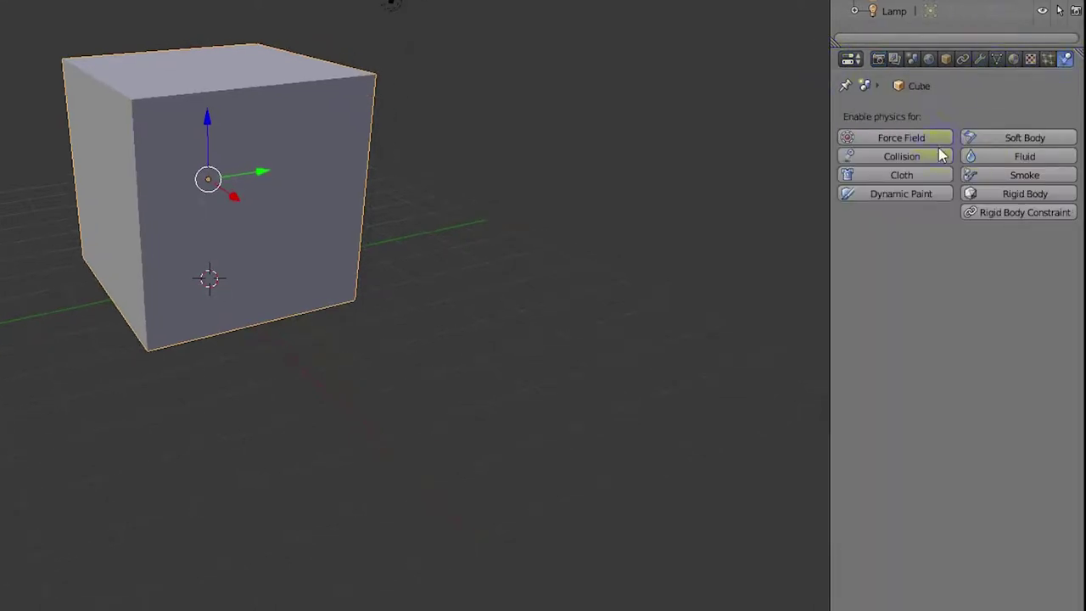
{"action": "left_click", "coordinate": [1039, 174]}
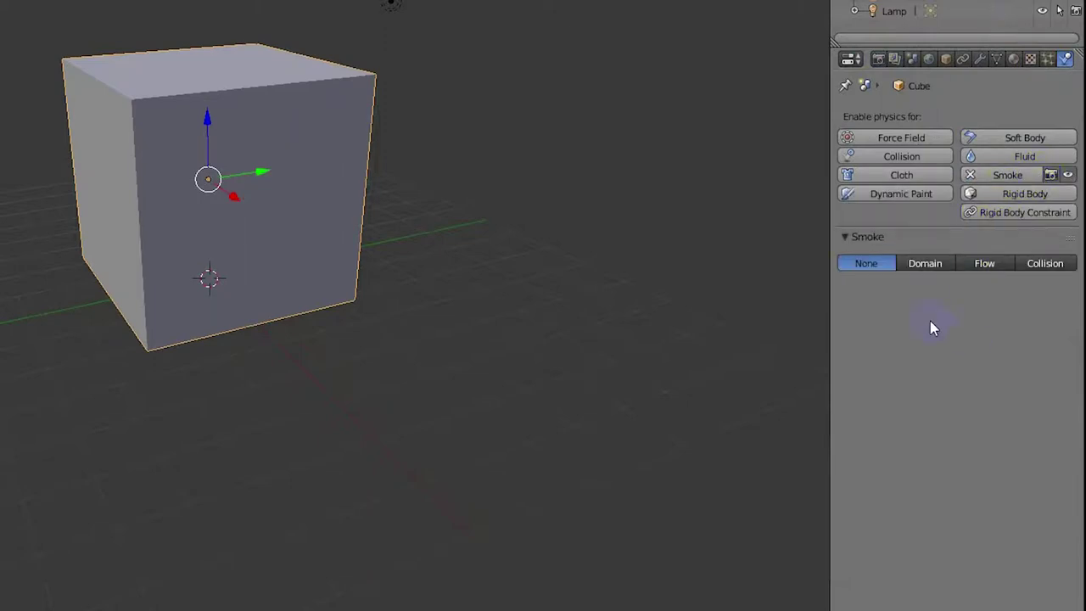
{"action": "left_click", "coordinate": [924, 263]}
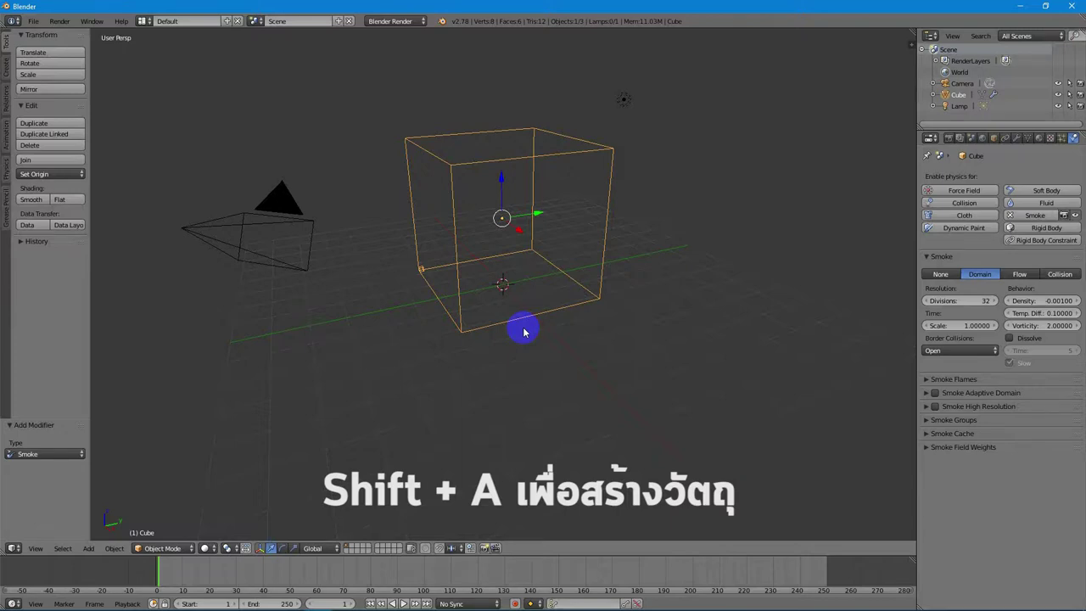
Add an ico sphere mesh inside the domain cube and scale it down to about 0.6.
{"action": "key", "text": "shift+a"}
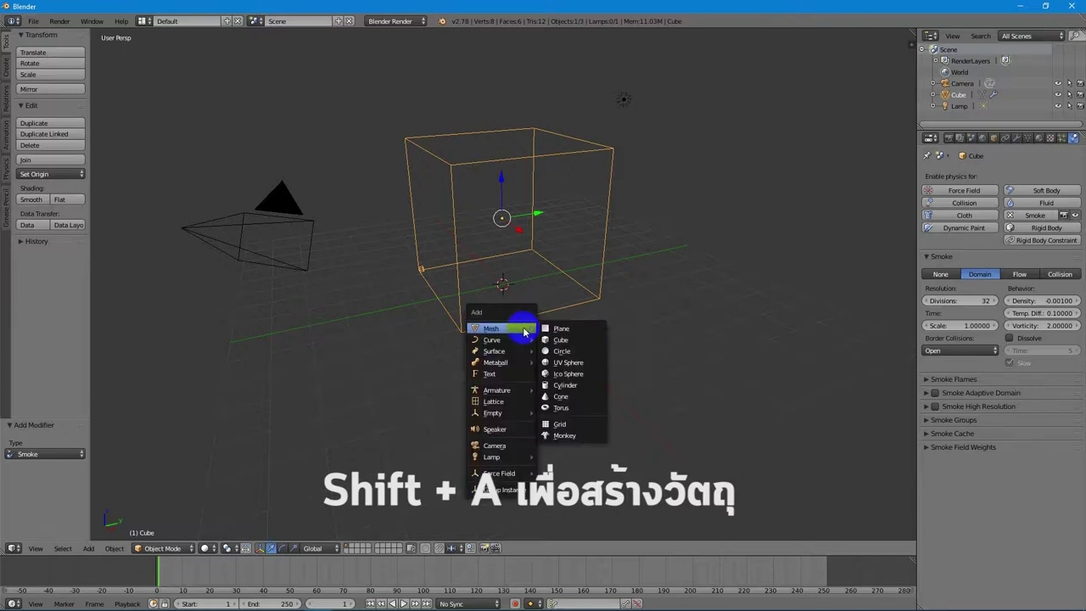
{"action": "left_click", "coordinate": [584, 374]}
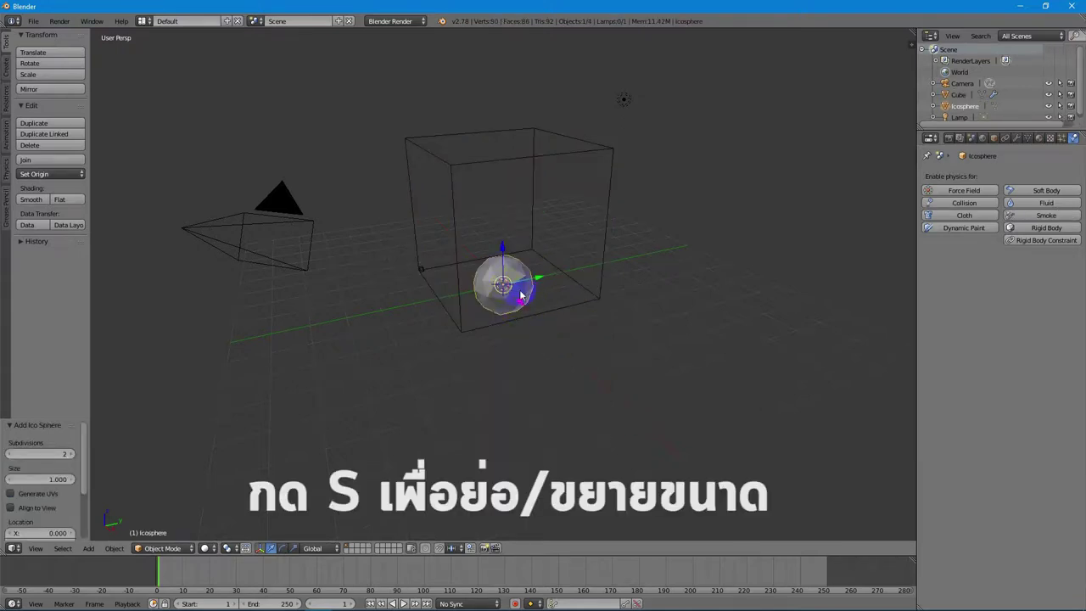
{"action": "key", "text": "s"}
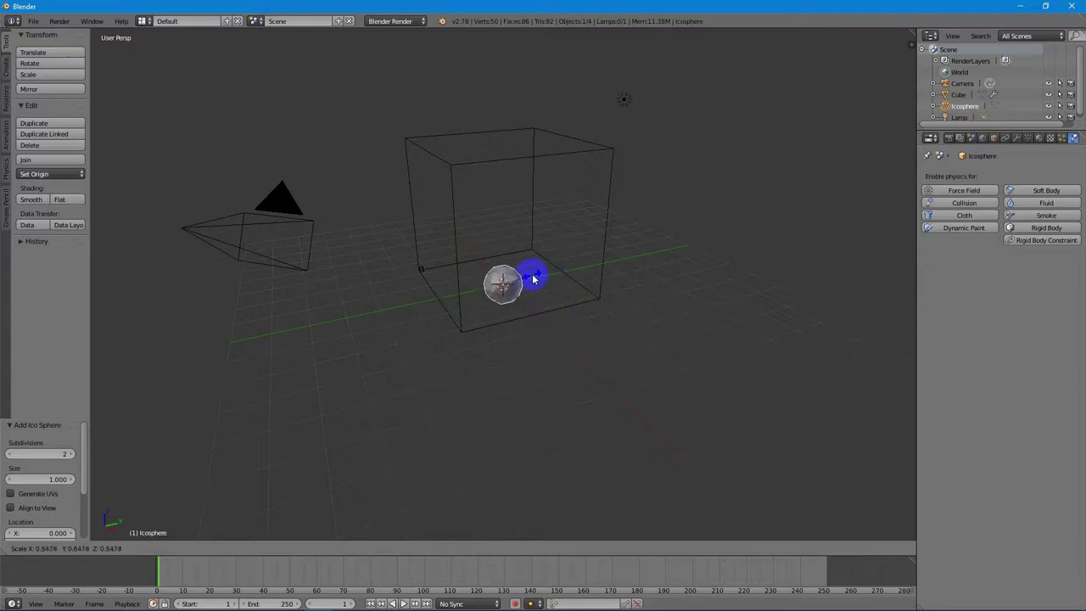
{"action": "left_click", "coordinate": [531, 280]}
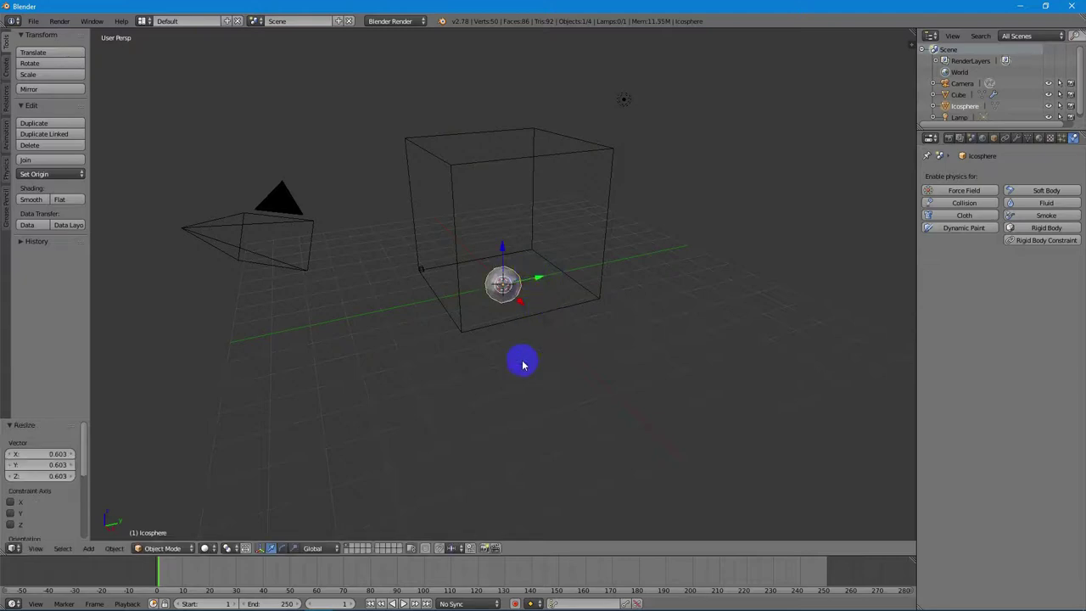
Enable smoke physics on the ico sphere and set its smoke type to Flow.
{"action": "middle_click_drag", "start_coordinate": [543, 376], "coordinate": [600, 377]}
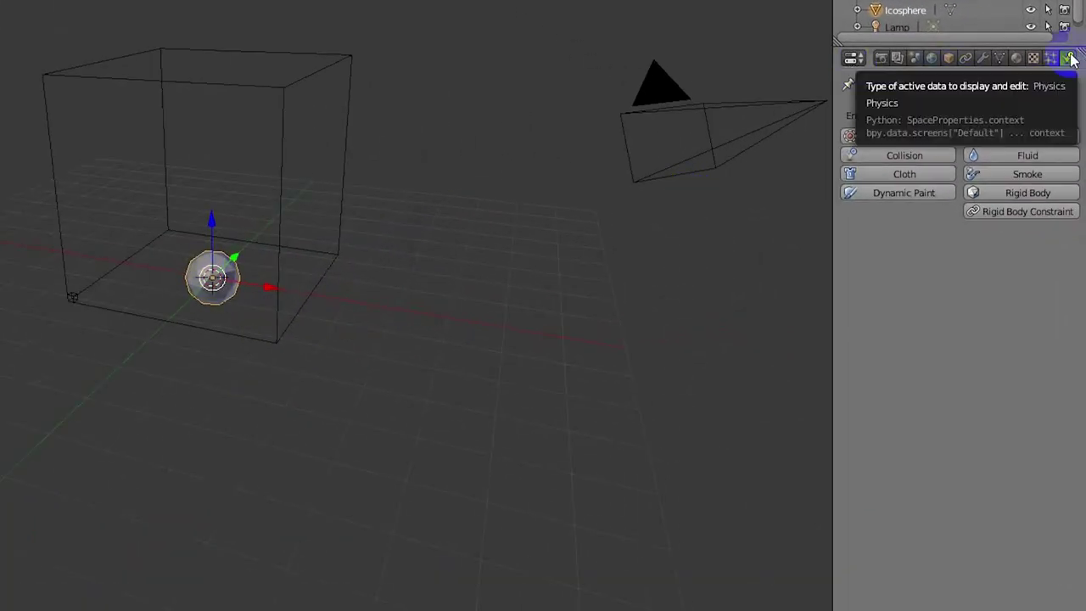
{"action": "left_click", "coordinate": [1030, 173]}
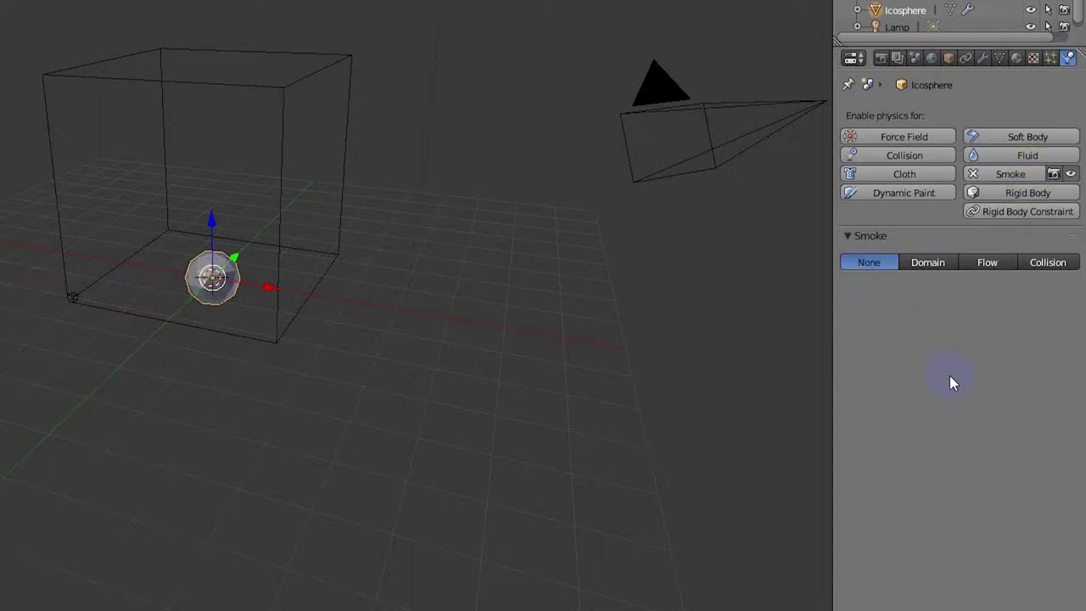
{"action": "left_click", "coordinate": [987, 264]}
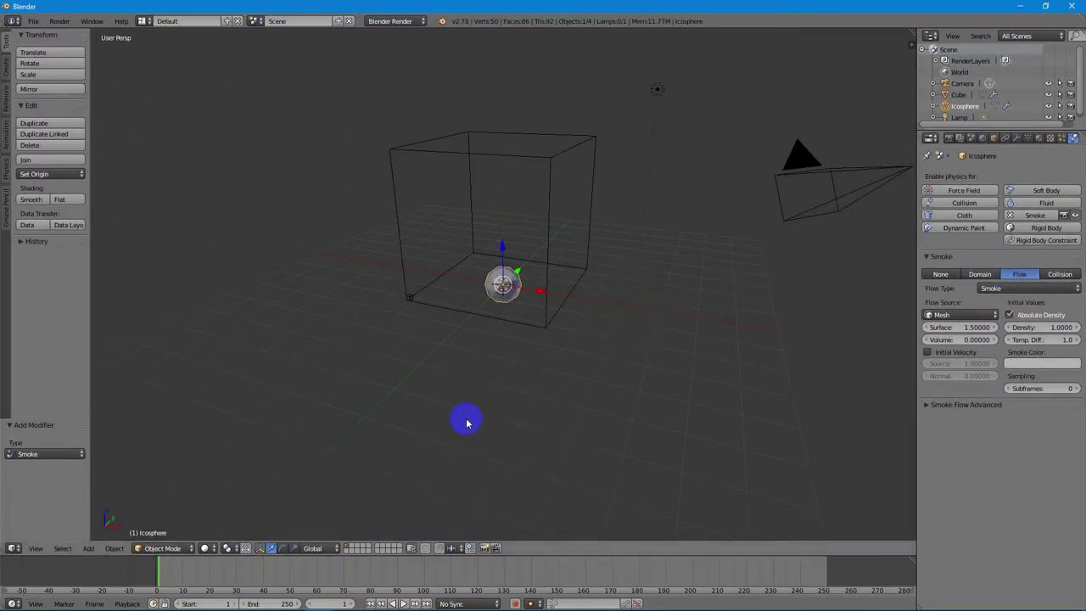
Play the smoke simulation up to frame 77, render a test image of that frame and return to the 3D view.
{"action": "left_click", "coordinate": [405, 603]}
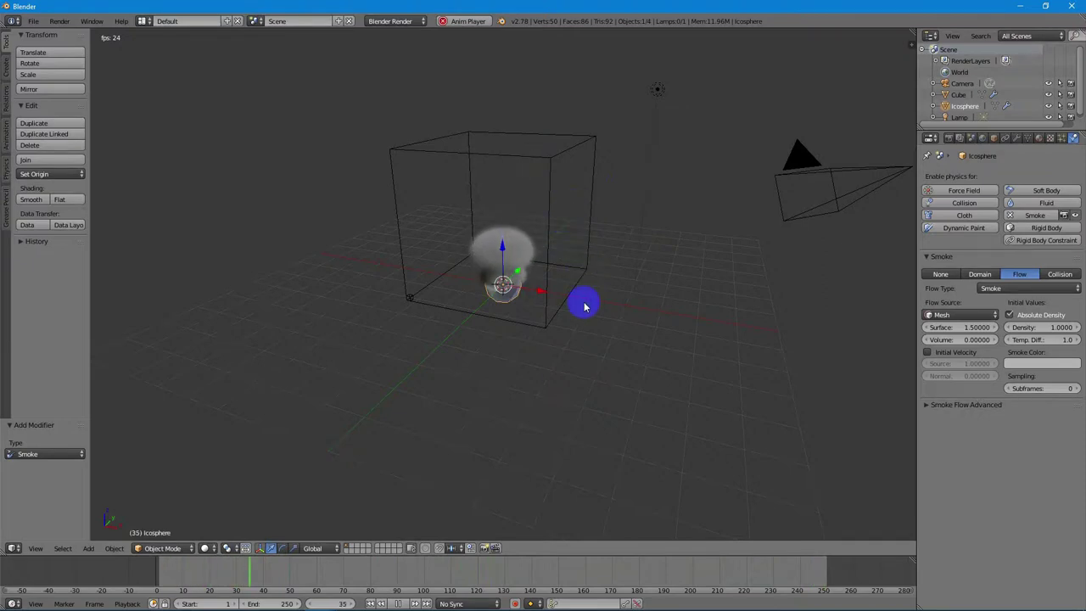
{"action": "left_click", "coordinate": [399, 604]}
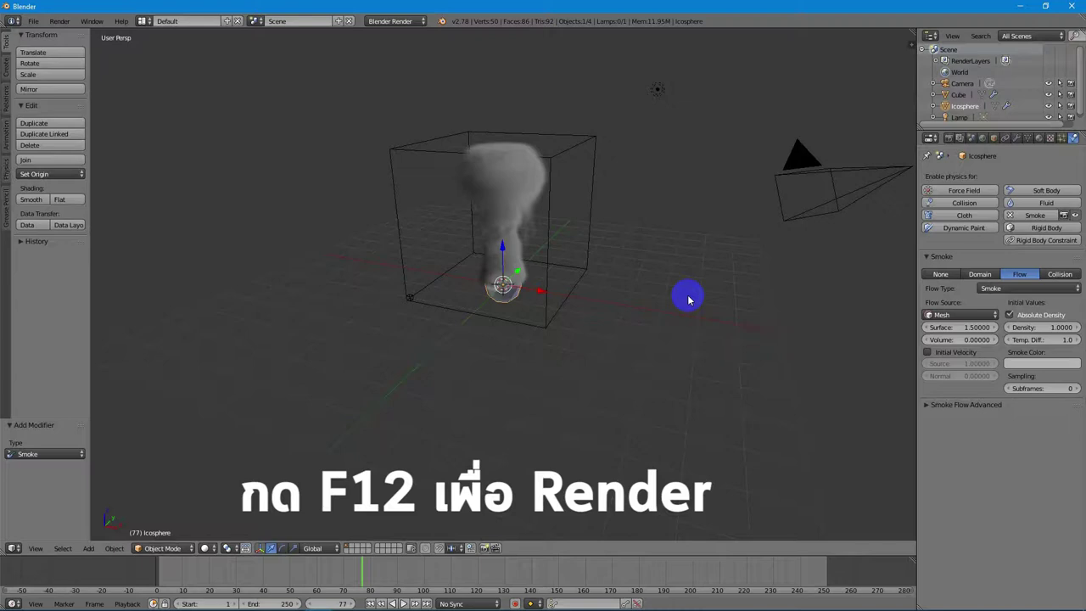
{"action": "key", "text": "F12"}
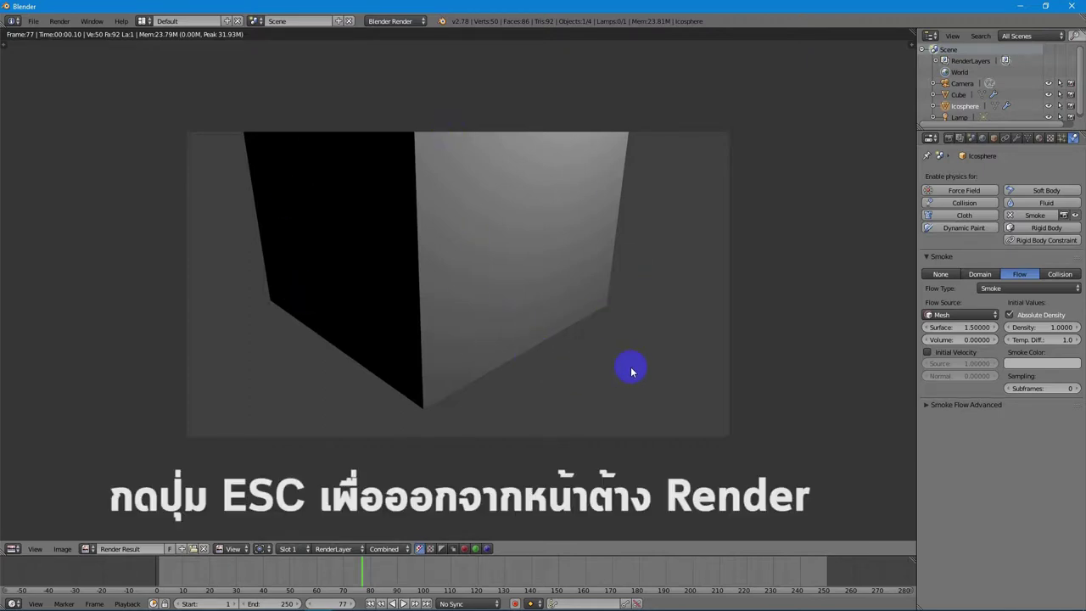
{"action": "key", "text": "Escape"}
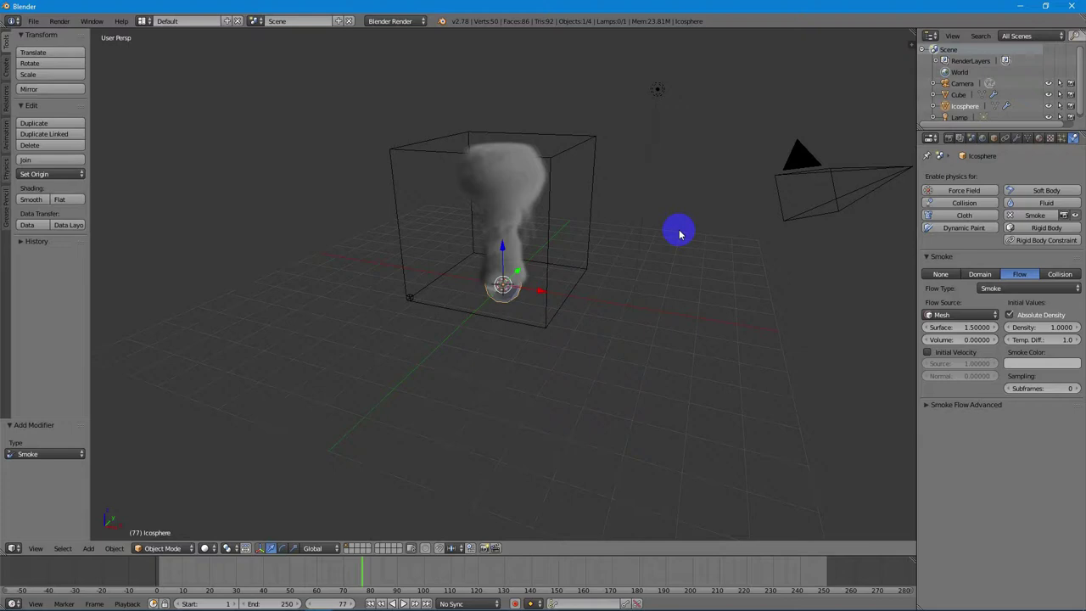
Change the domain cube's material to Volume and set its density to 0.
{"action": "right_click", "coordinate": [586, 145]}
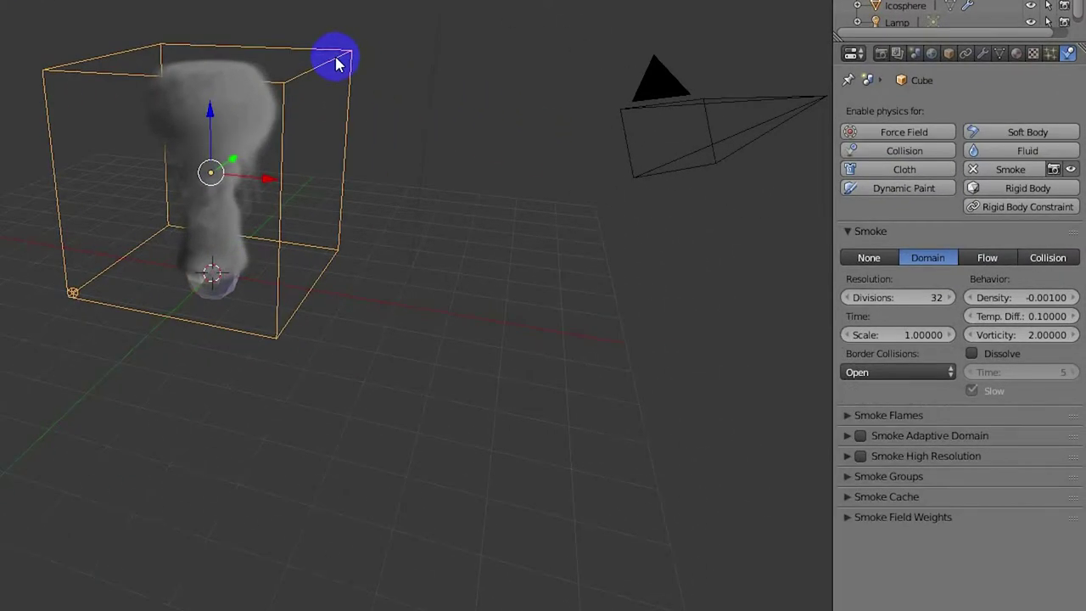
{"action": "left_click", "coordinate": [1016, 54]}
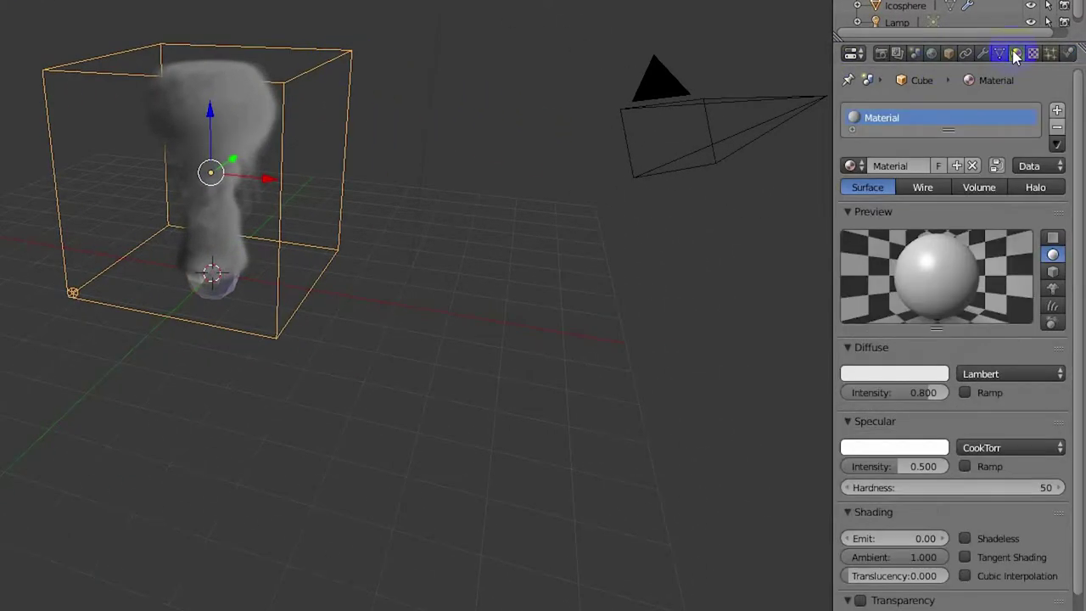
{"action": "left_click", "coordinate": [905, 124]}
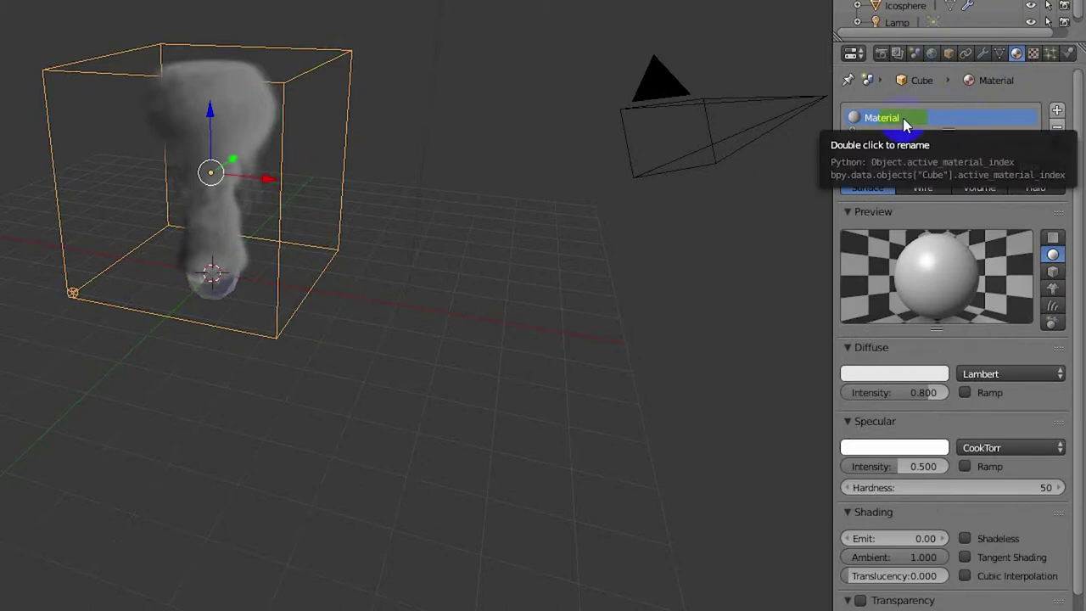
{"action": "left_click", "coordinate": [908, 122]}
{"action": "left_click", "coordinate": [984, 188]}
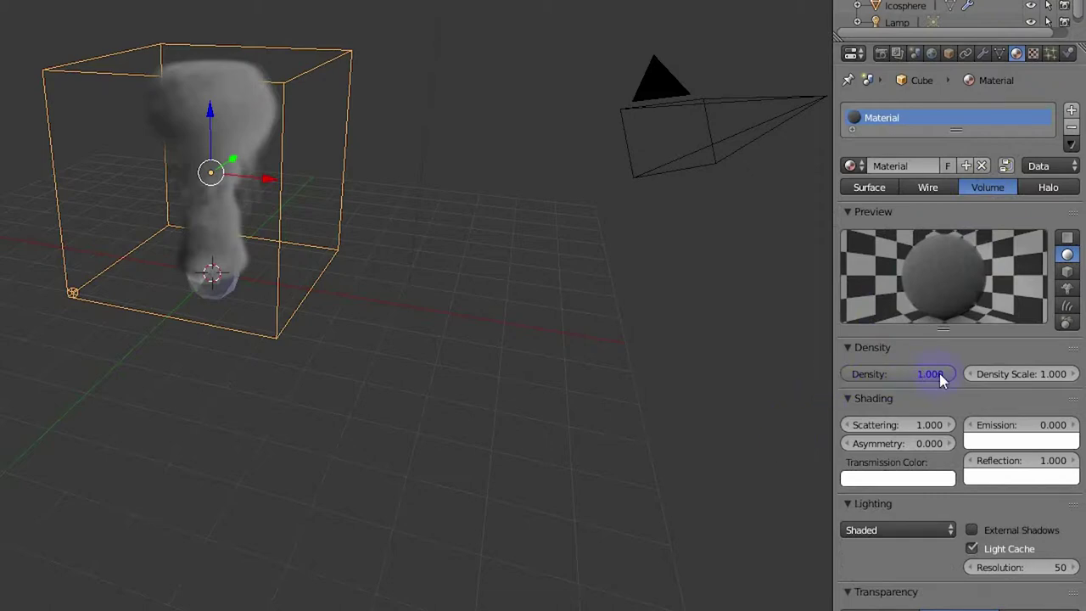
{"action": "left_click_drag", "start_coordinate": [940, 379], "coordinate": [659, 393]}
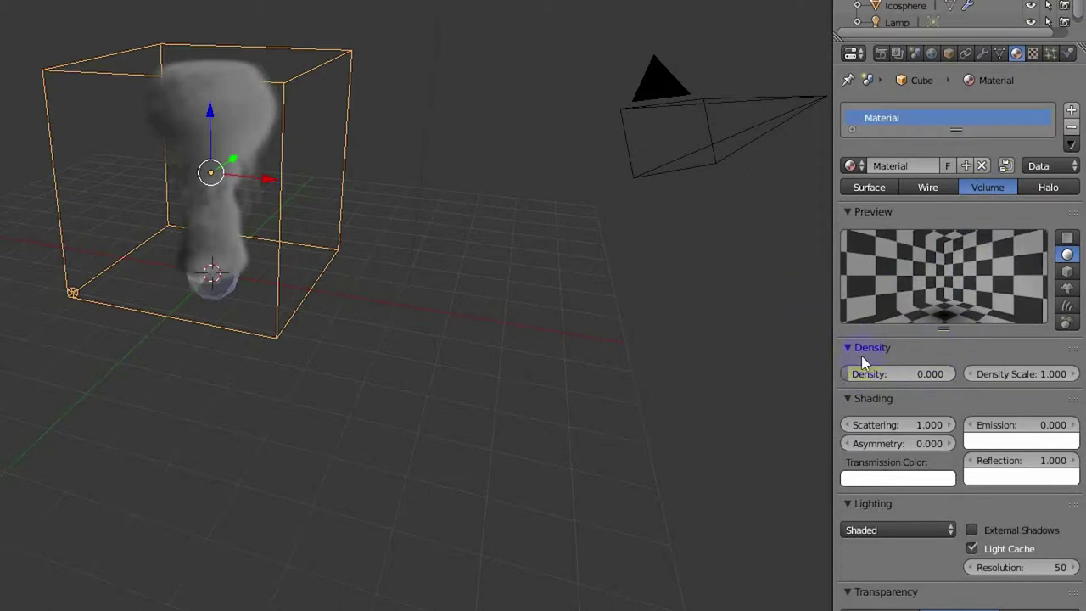
Set the type of the domain material's texture to Voxel Data.
{"action": "left_click", "coordinate": [1033, 53]}
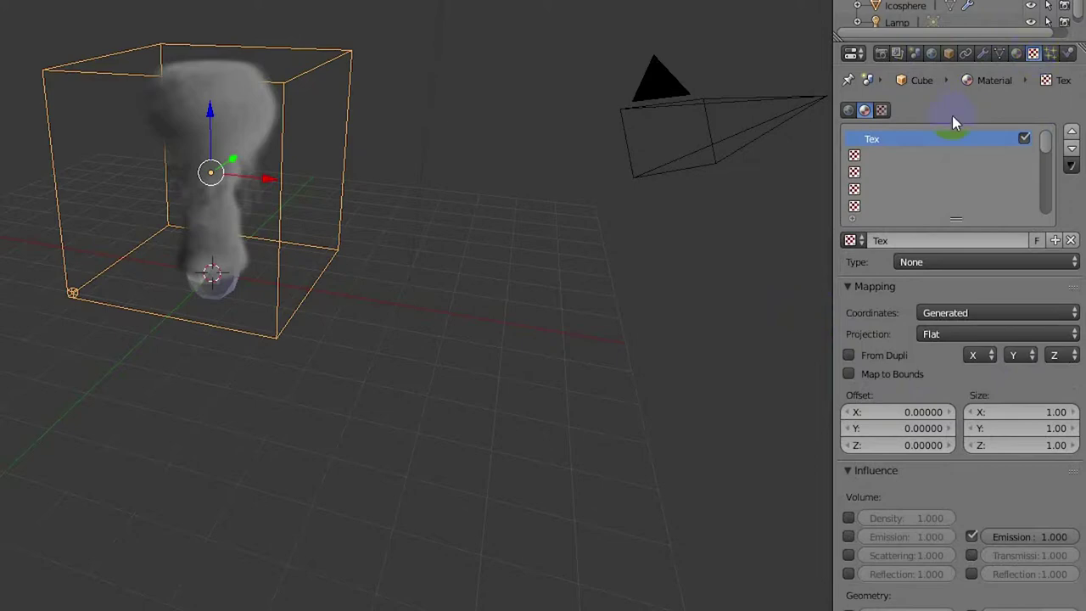
{"action": "left_click", "coordinate": [998, 364]}
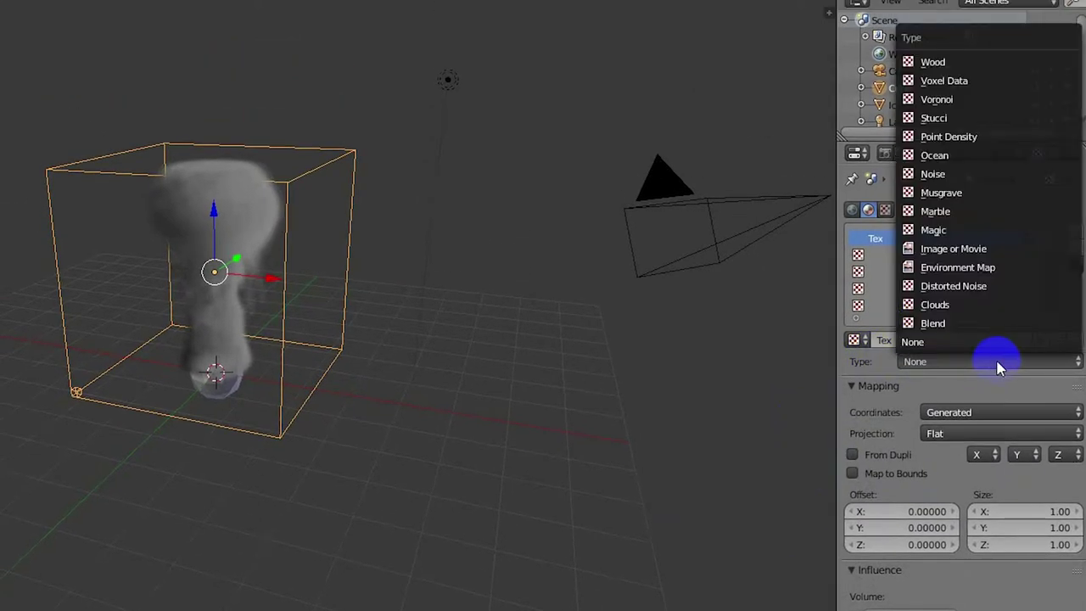
{"action": "left_click", "coordinate": [965, 82]}
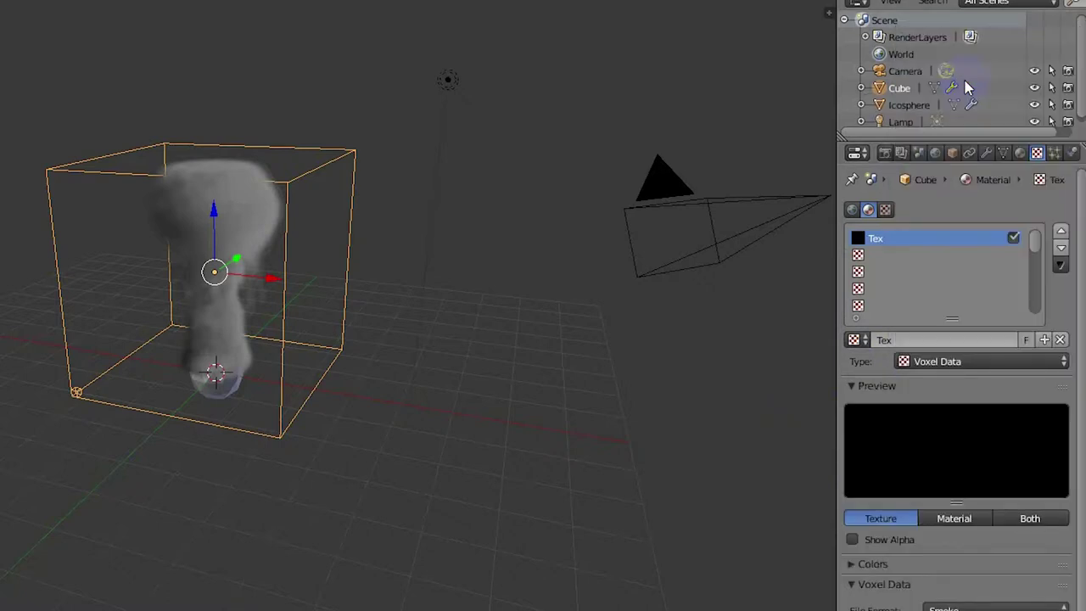
Assign Cube as the domain object in the texture's voxel data settings, keeping the Smoke file format.
{"action": "right_click", "coordinate": [678, 532]}
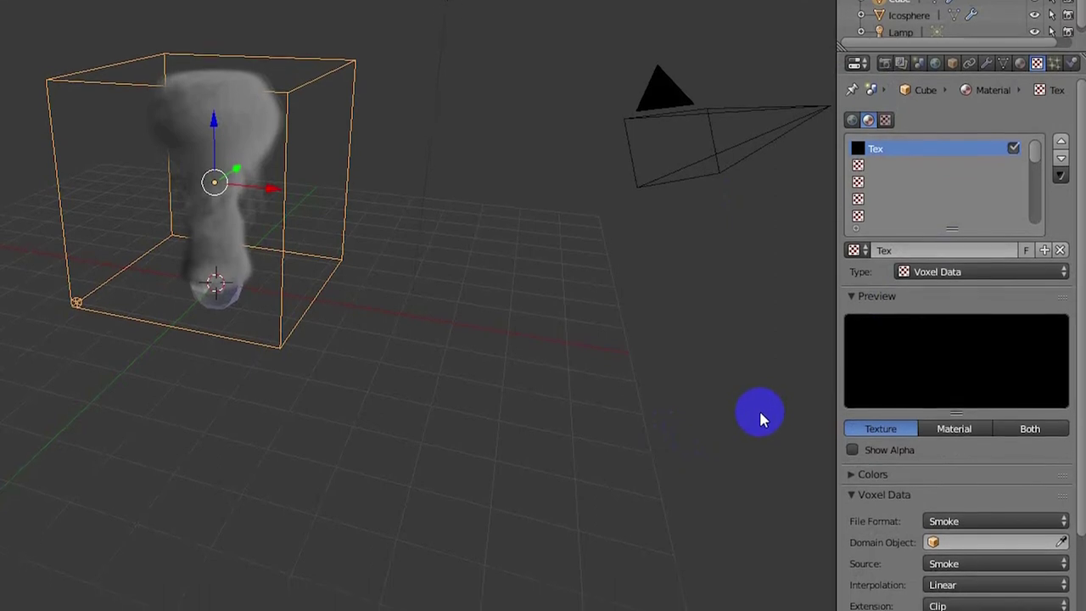
{"action": "scroll", "coordinate": [761, 500], "scroll_direction": "down", "scroll_amount": 2}
{"action": "scroll", "coordinate": [762, 384], "scroll_direction": "up", "scroll_amount": 2}
{"action": "scroll", "coordinate": [974, 499], "scroll_direction": "down", "scroll_amount": 6}
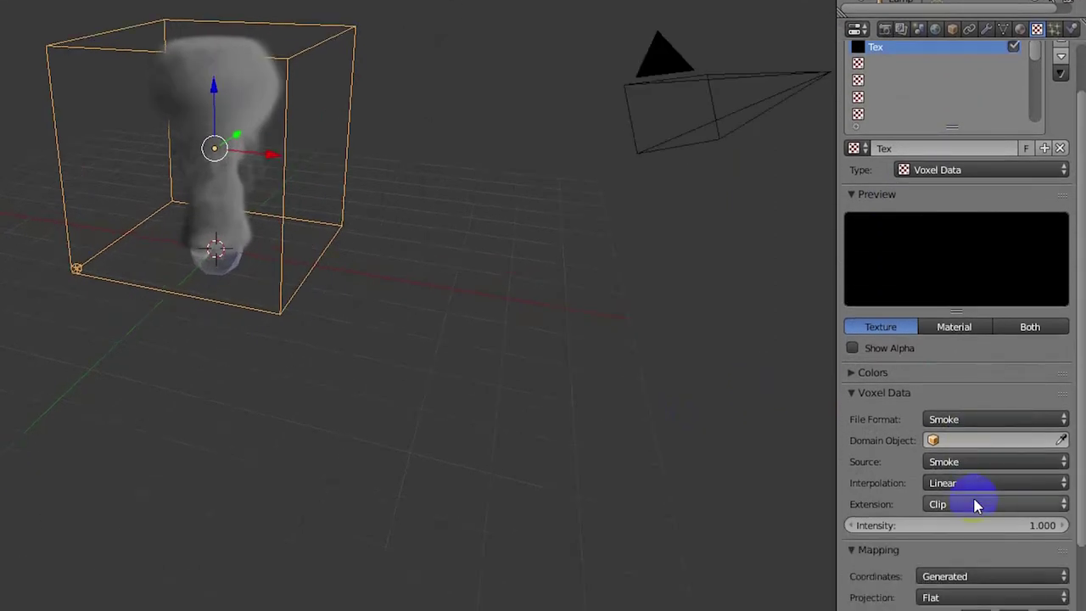
{"action": "scroll", "coordinate": [972, 480], "scroll_direction": "down", "scroll_amount": 2}
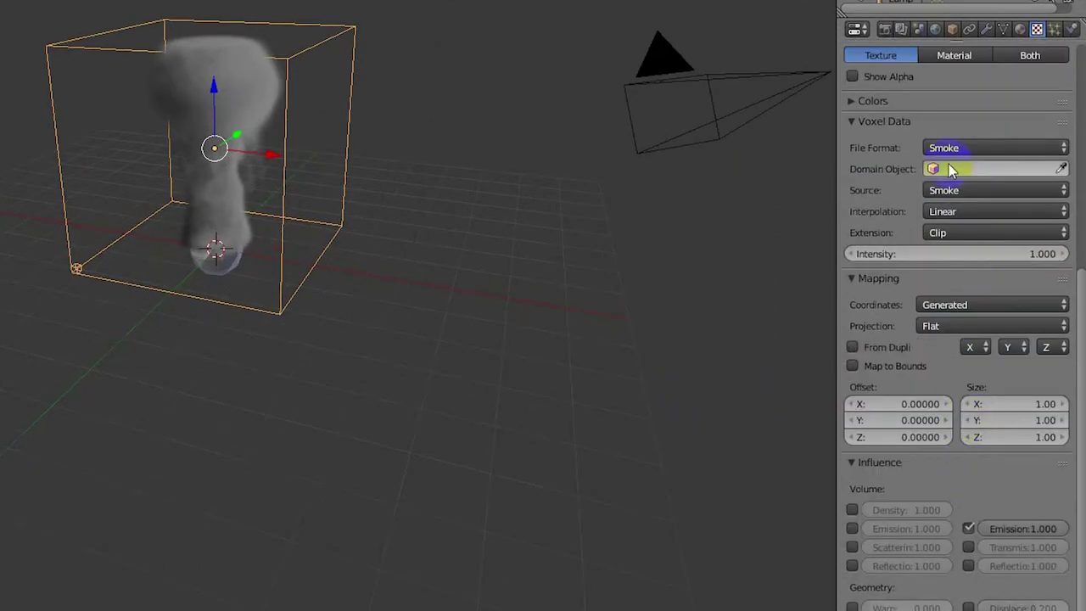
{"action": "left_click", "coordinate": [1015, 150]}
{"action": "left_click", "coordinate": [779, 188]}
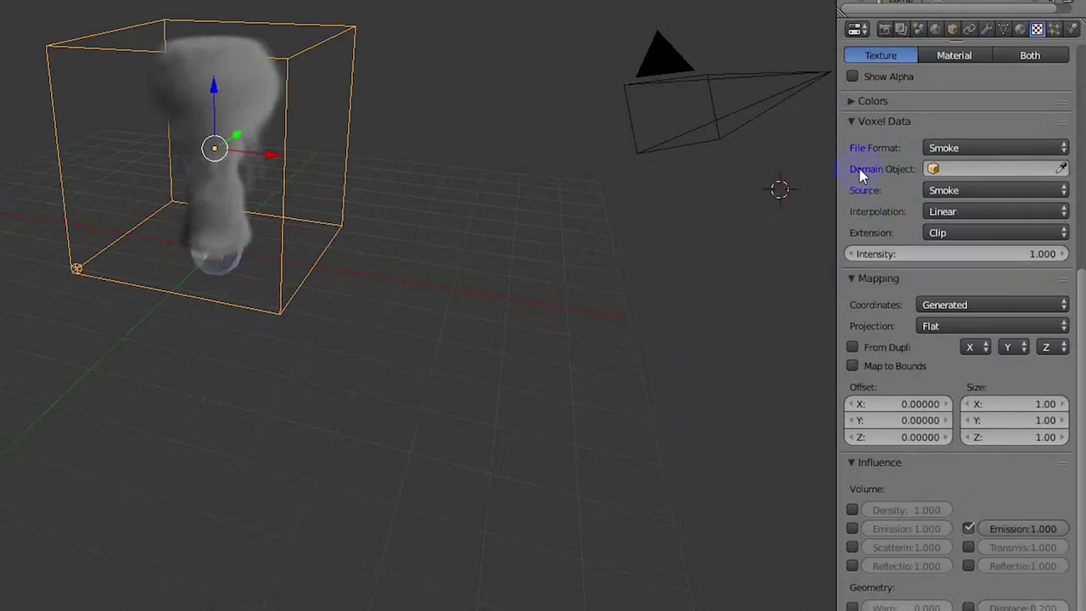
{"action": "left_click", "coordinate": [348, 352]}
{"action": "left_click", "coordinate": [994, 170]}
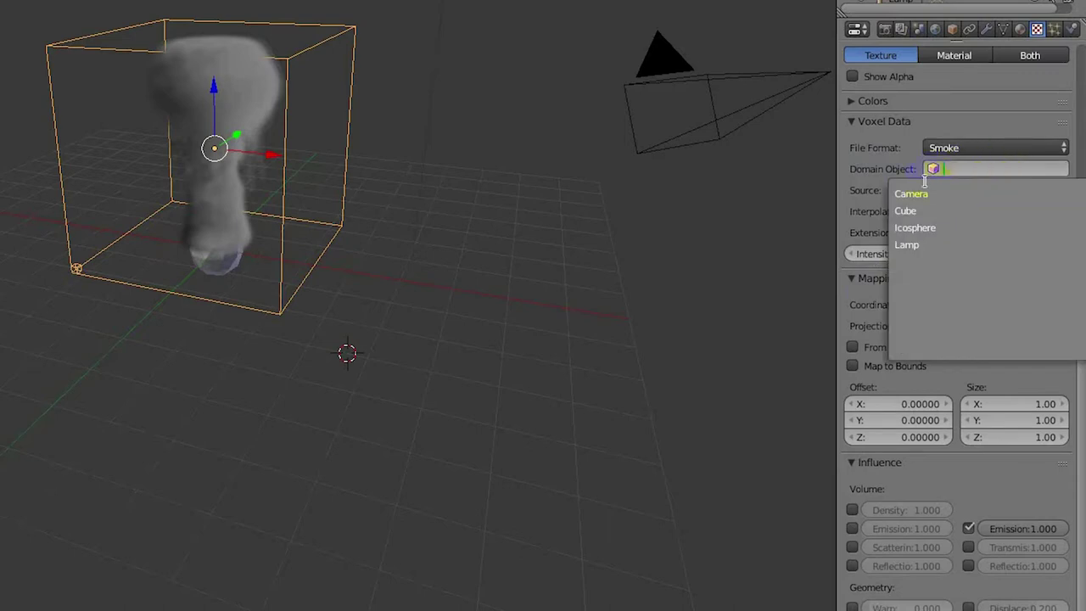
{"action": "left_click", "coordinate": [970, 210]}
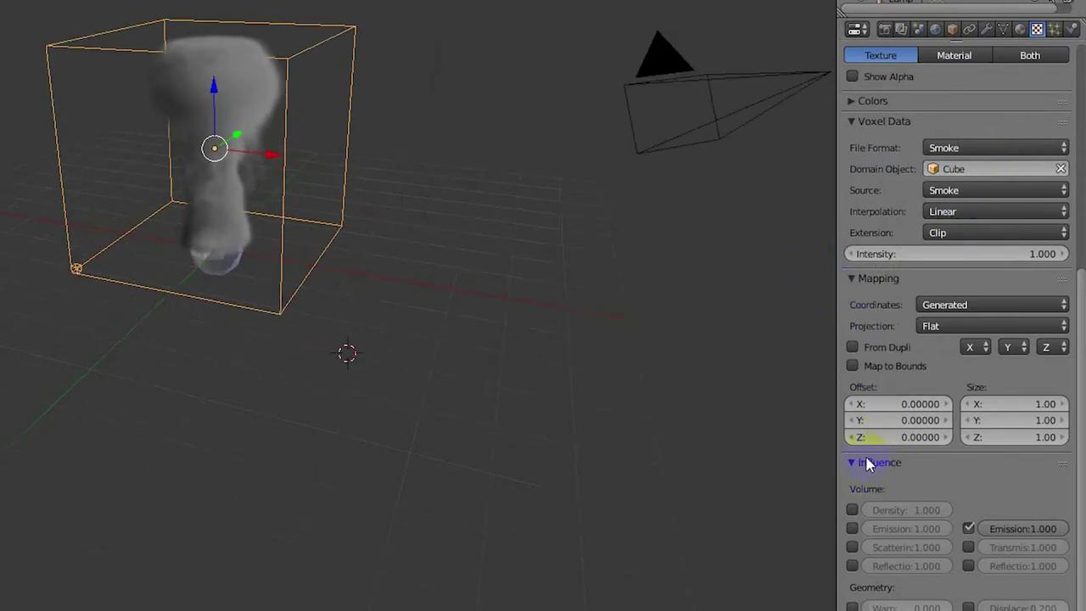
Let the voxel data texture influence the volume's Density at 1.000 and render the current frame.
{"action": "left_click", "coordinate": [852, 510]}
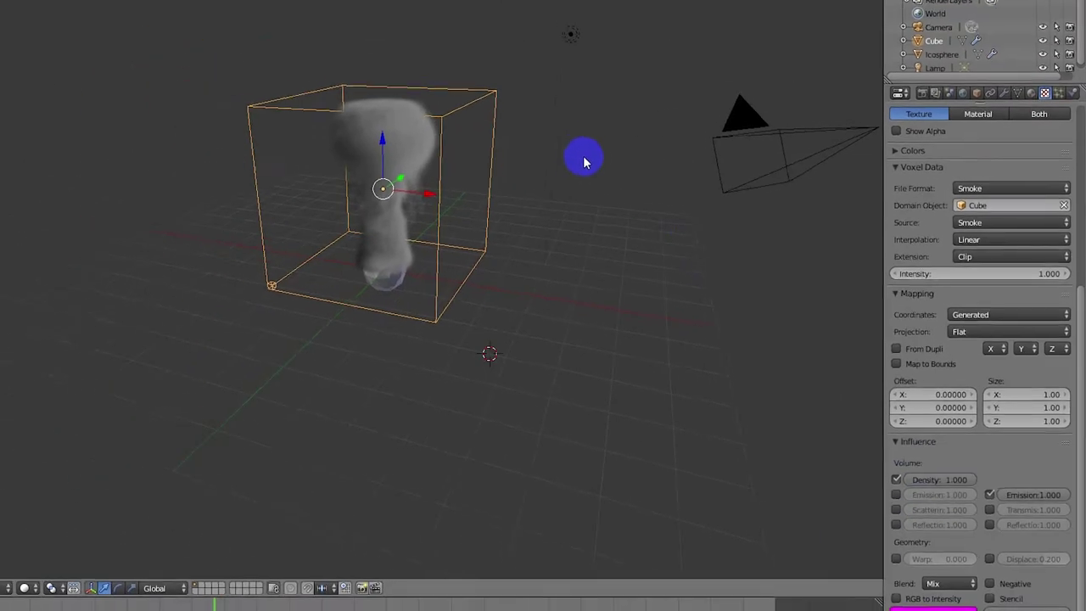
{"action": "key", "text": "F12"}
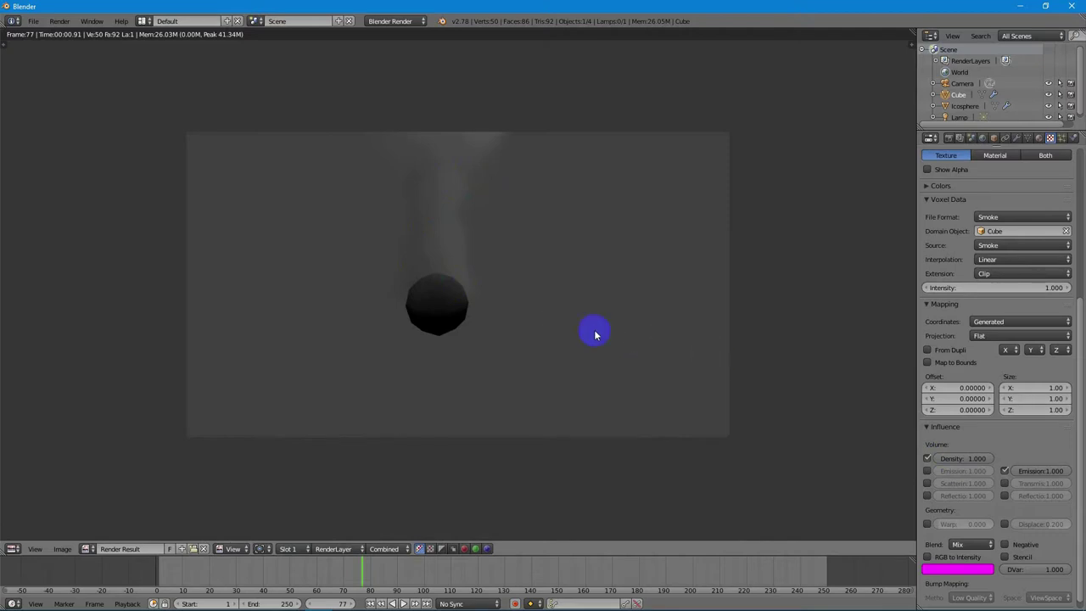
Close the render view, add a plane at the world origin and scale it up about 8.5 times as a floor.
{"action": "key", "text": "Escape"}
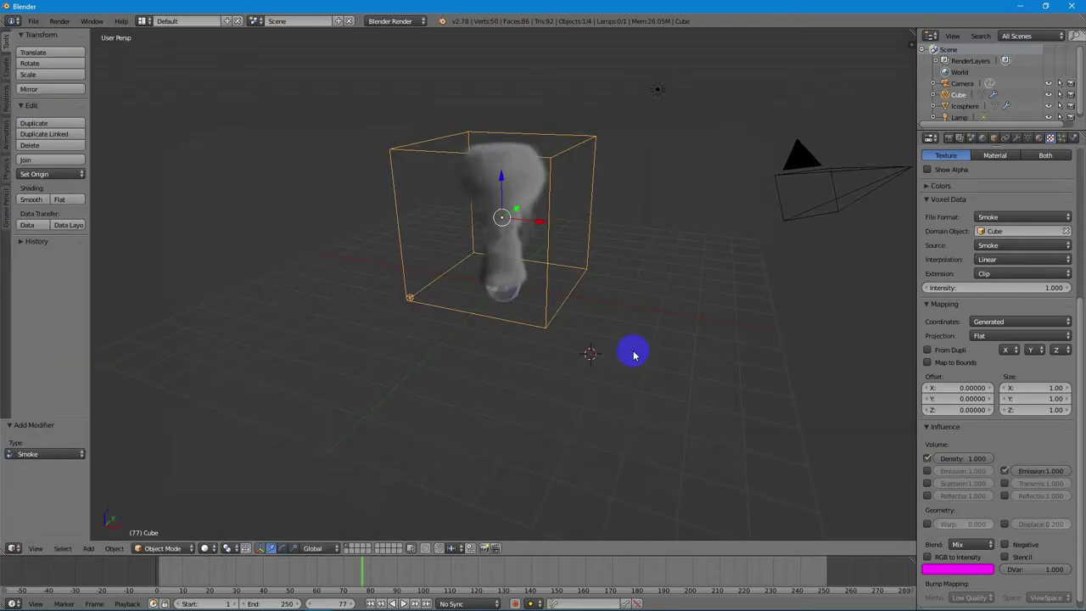
{"action": "right_click_drag", "start_coordinate": [510, 297], "coordinate": [510, 314]}
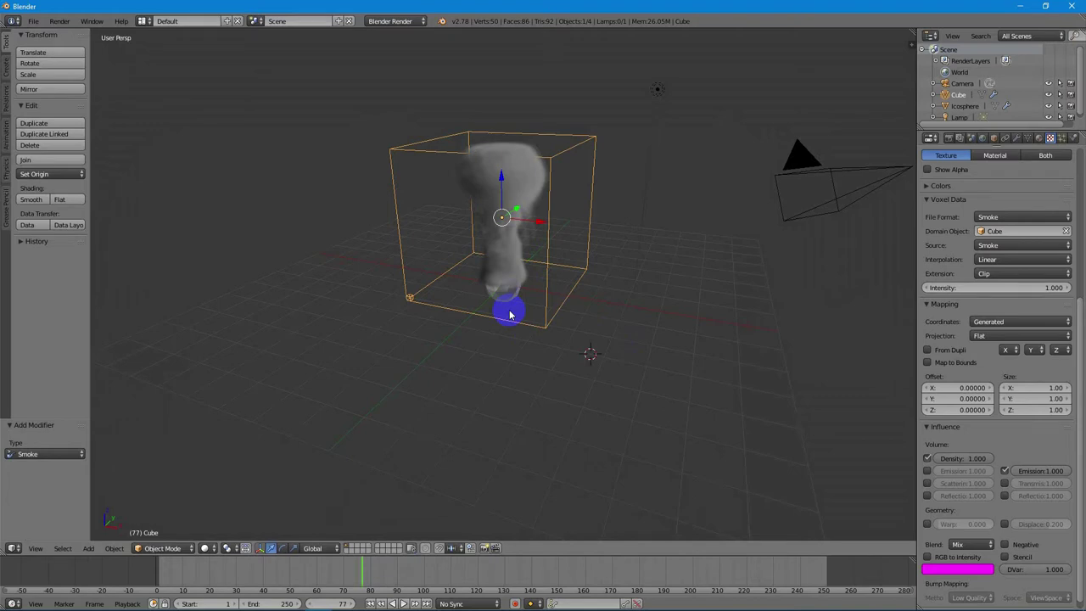
{"action": "scroll", "coordinate": [510, 315], "scroll_direction": "down", "scroll_amount": 2}
{"action": "right_click_drag", "start_coordinate": [510, 315], "coordinate": [477, 337]}
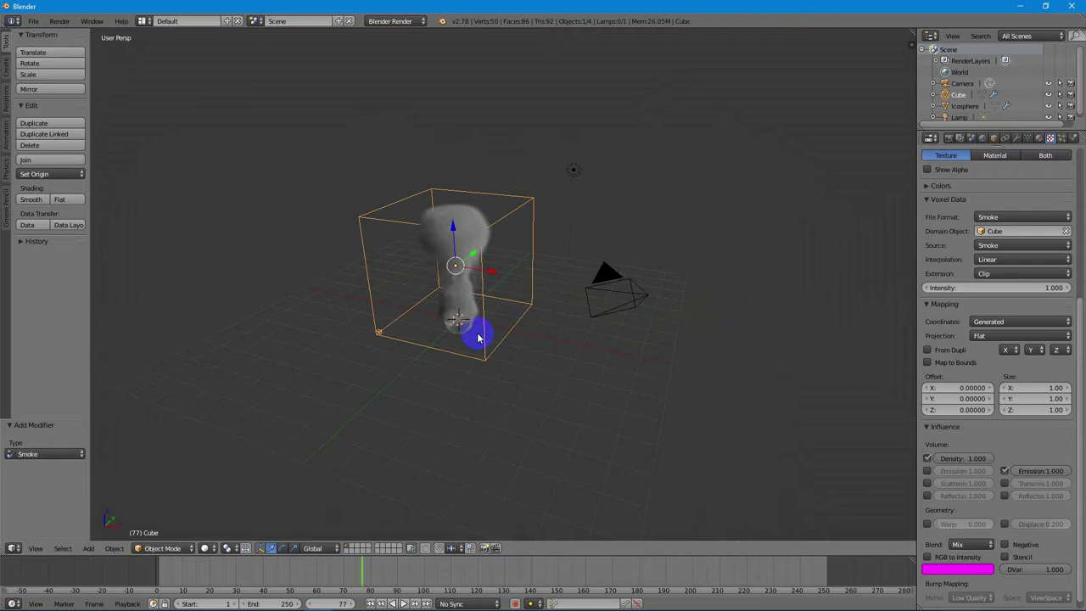
{"action": "key", "text": "shift+a"}
{"action": "mouse_move", "coordinate": [483, 337]}
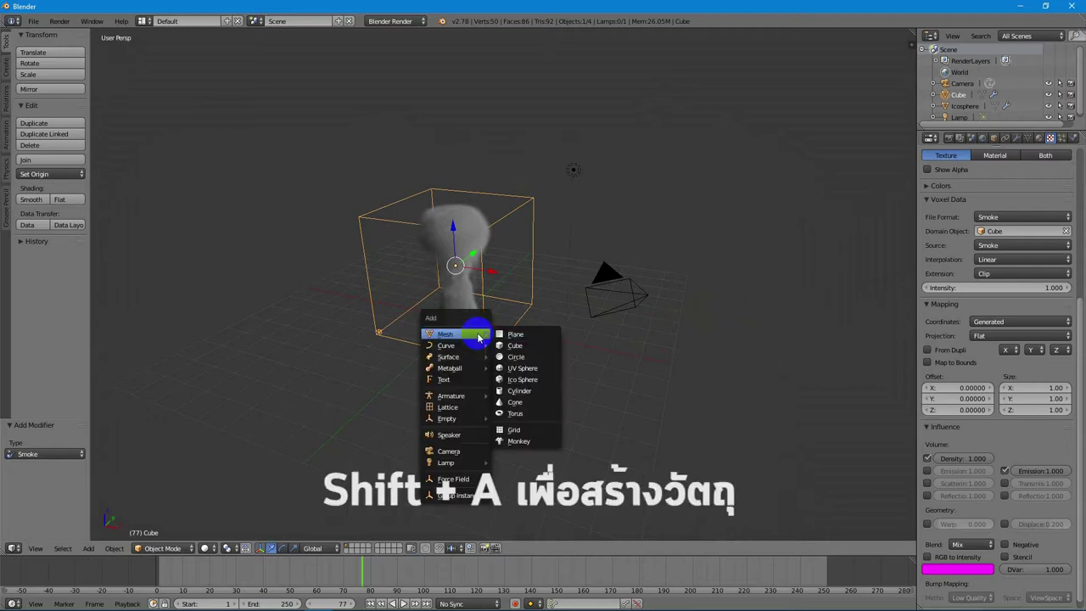
{"action": "left_click", "coordinate": [524, 335]}
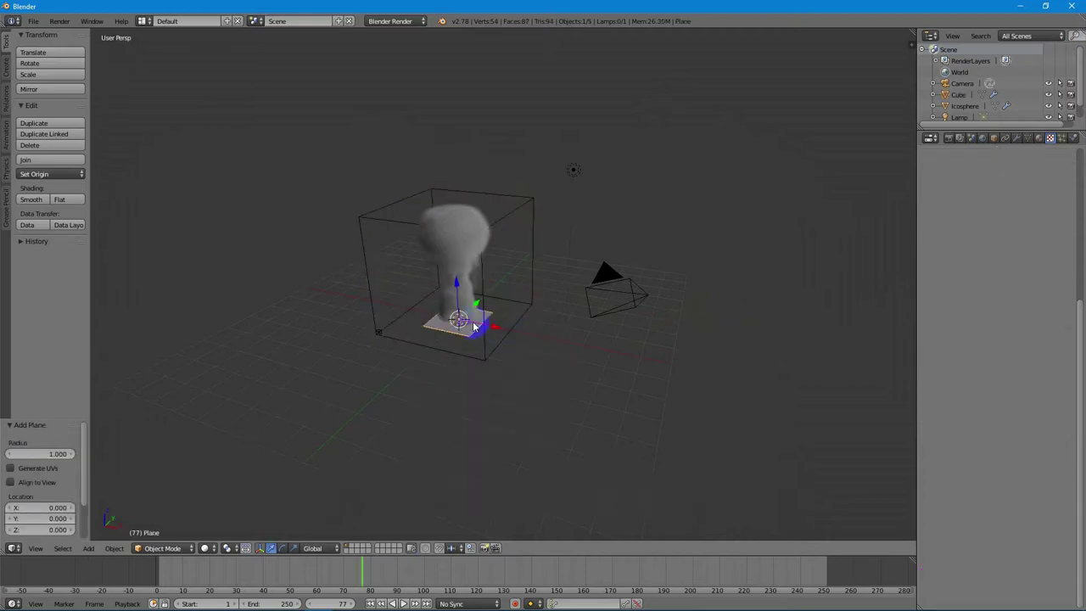
{"action": "key", "text": "s"}
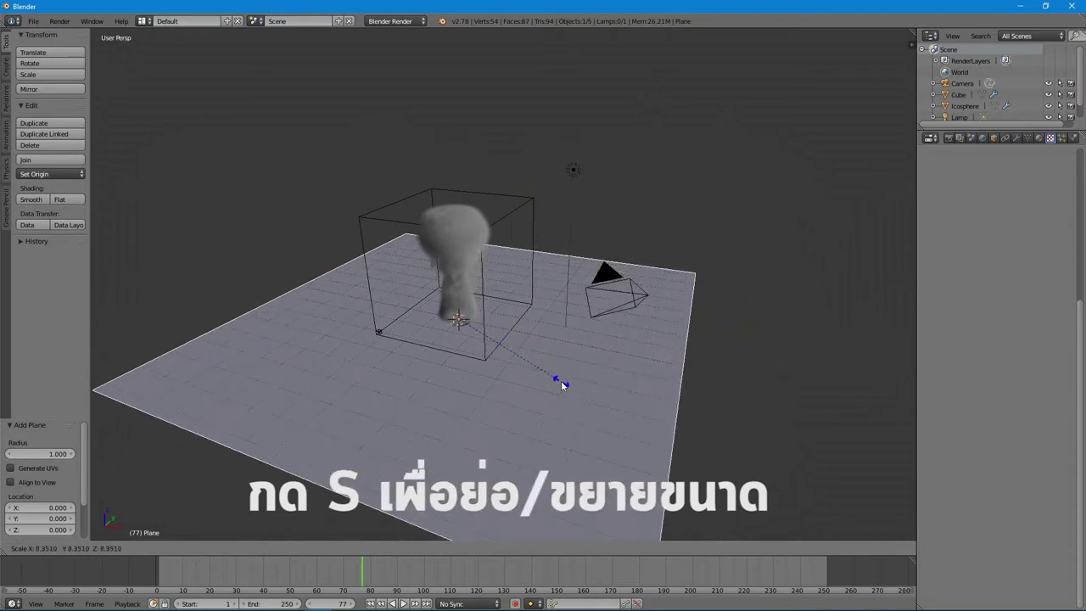
{"action": "left_click", "coordinate": [564, 381]}
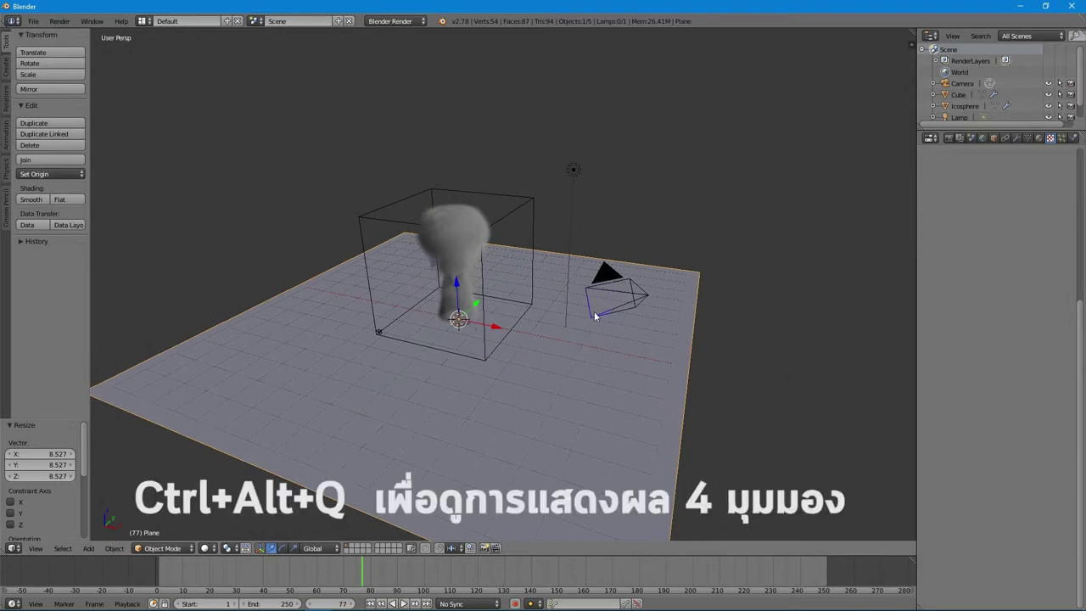
Show quad view with the camera perspective and move the camera closer to the smoke, about -1.86 in X and 1.46 in Y.
{"action": "key", "text": "ctrl+alt+q"}
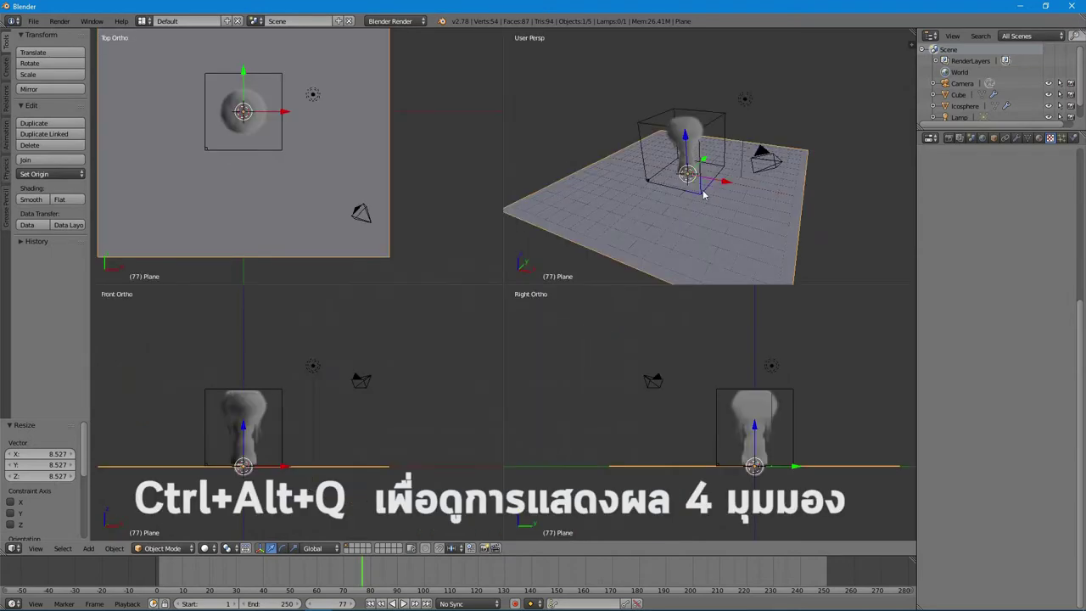
{"action": "key", "text": "KP_0"}
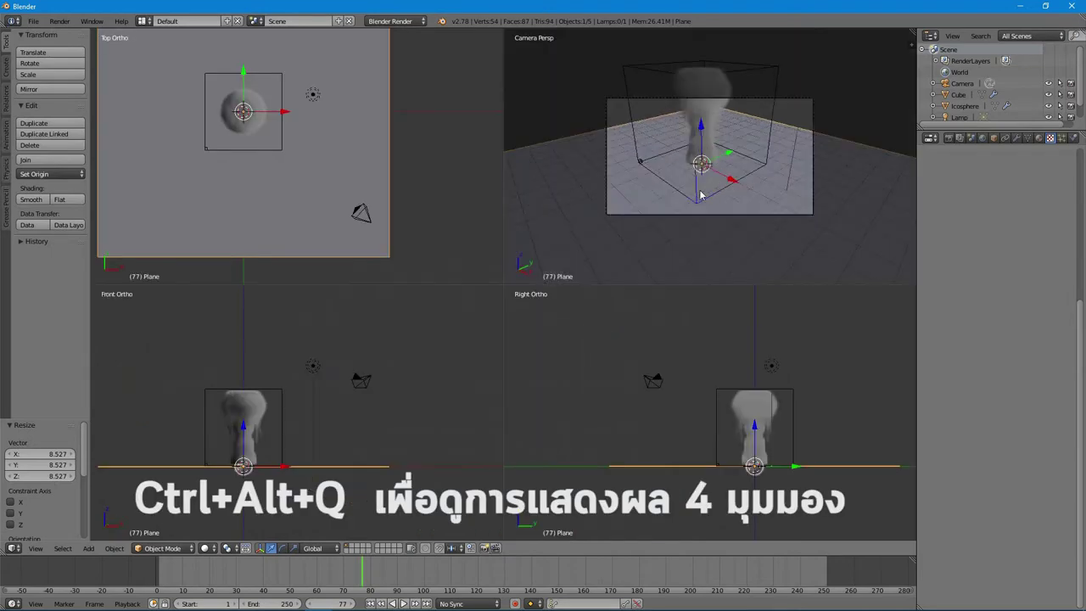
{"action": "right_click", "coordinate": [359, 215]}
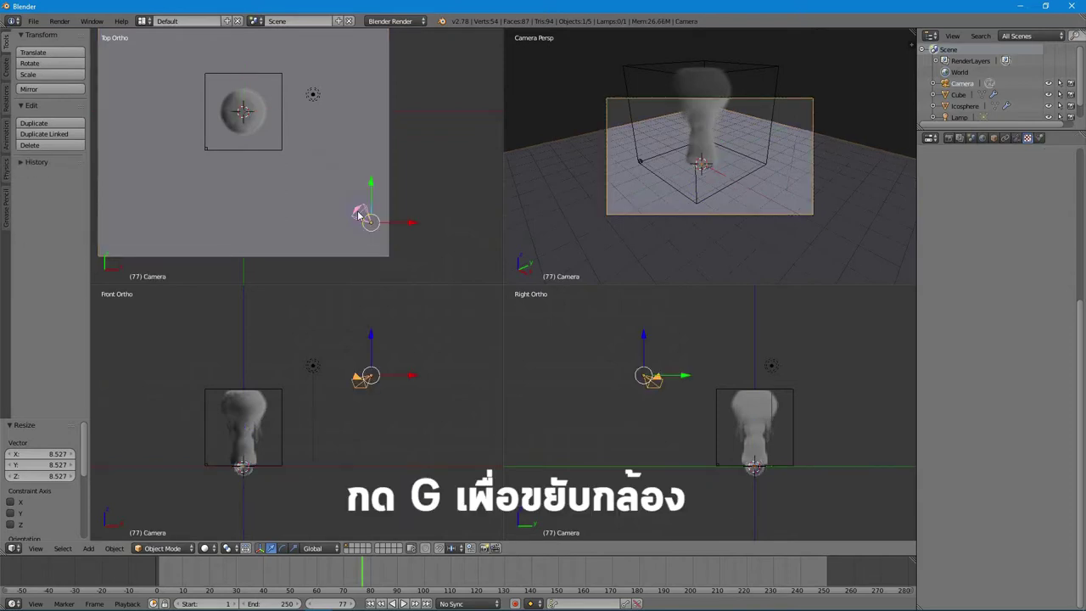
{"action": "key", "text": "g"}
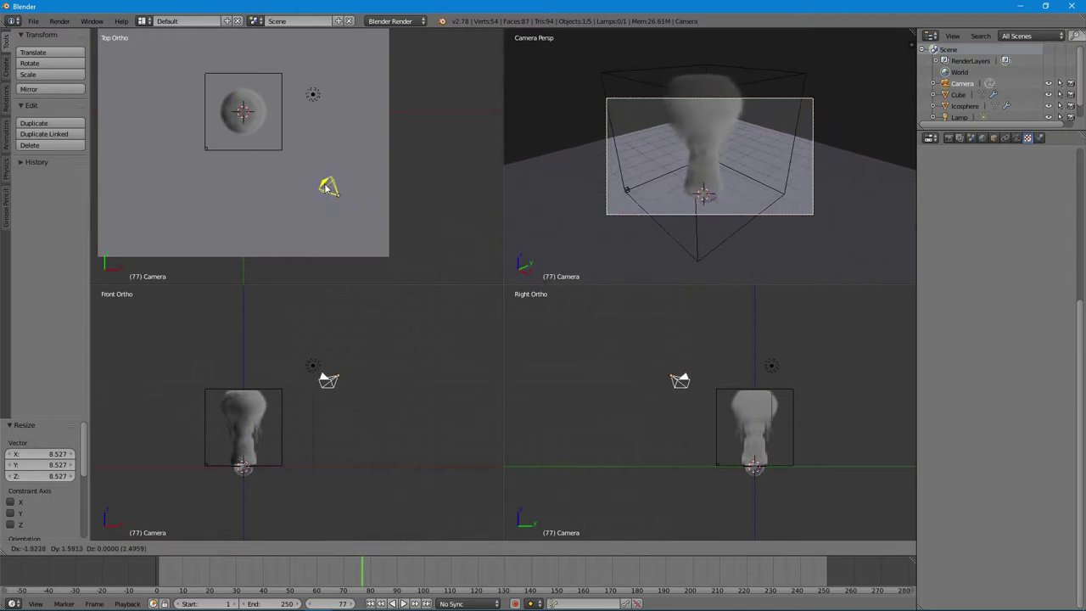
{"action": "left_click", "coordinate": [327, 191]}
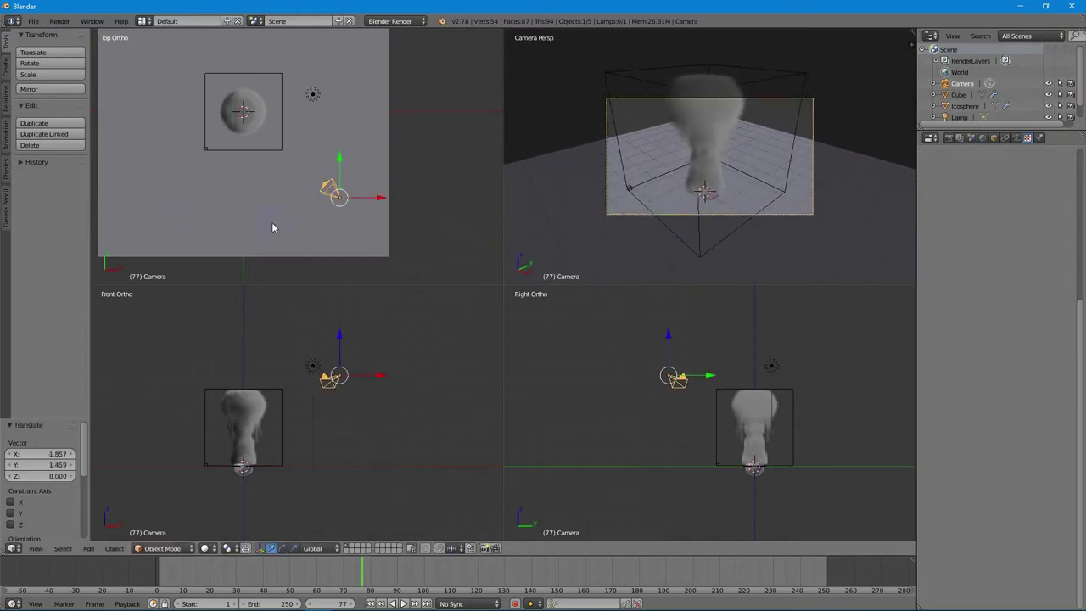
Move the floor plane away from the camera, about -4.97 in X and 4.92 in Y.
{"action": "right_click", "coordinate": [330, 237]}
{"action": "scroll", "coordinate": [330, 234], "scroll_direction": "up", "scroll_amount": 3}
{"action": "scroll", "coordinate": [330, 229], "scroll_direction": "down", "scroll_amount": 5}
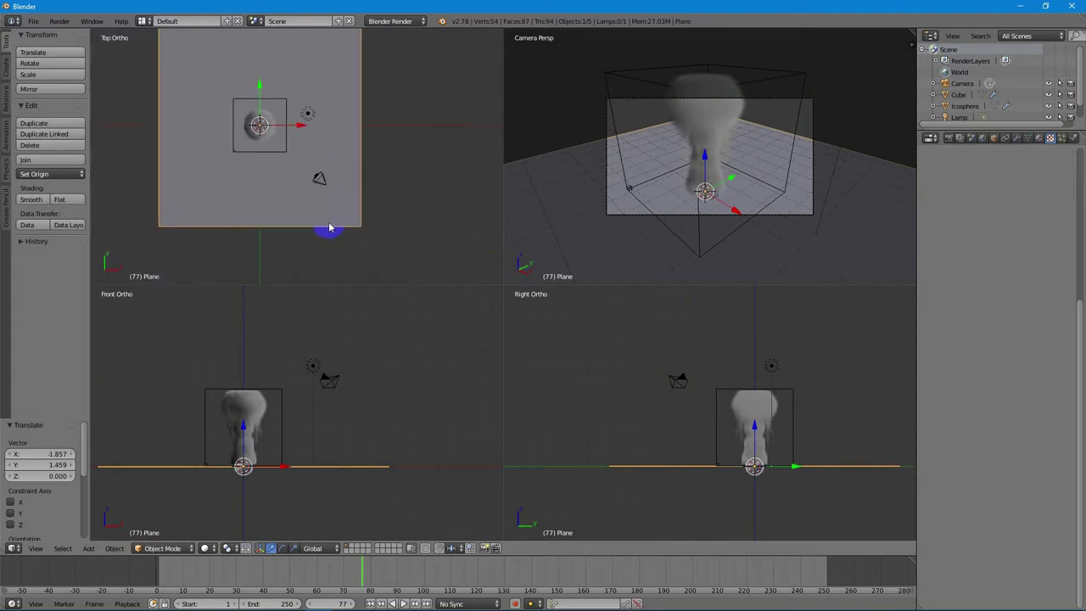
{"action": "key", "text": "g"}
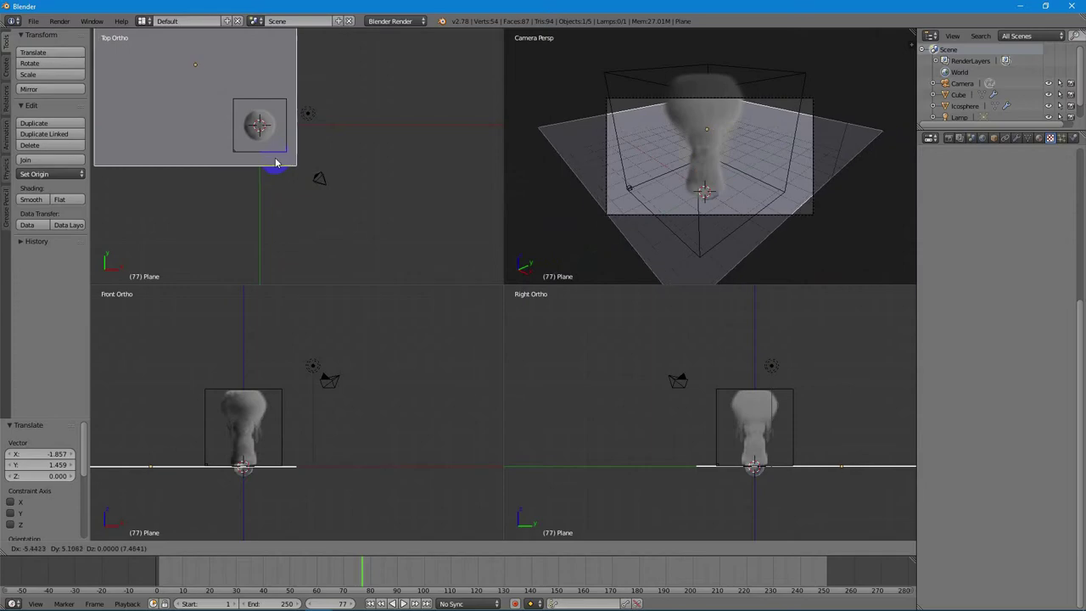
{"action": "left_click", "coordinate": [280, 165]}
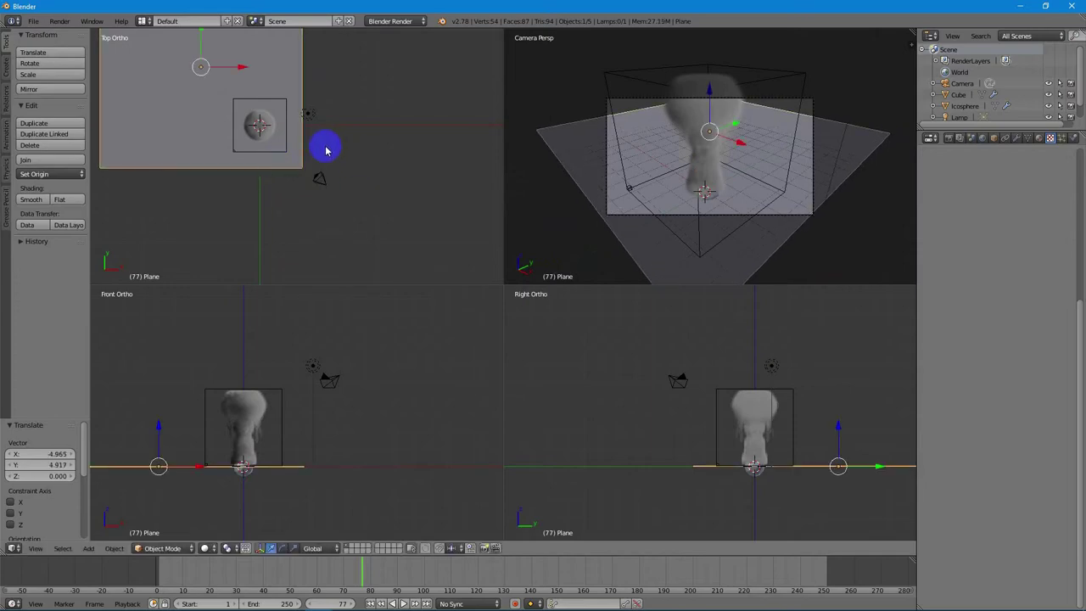
Select the lamp and switch the viewport shading to Material.
{"action": "right_click", "coordinate": [309, 118]}
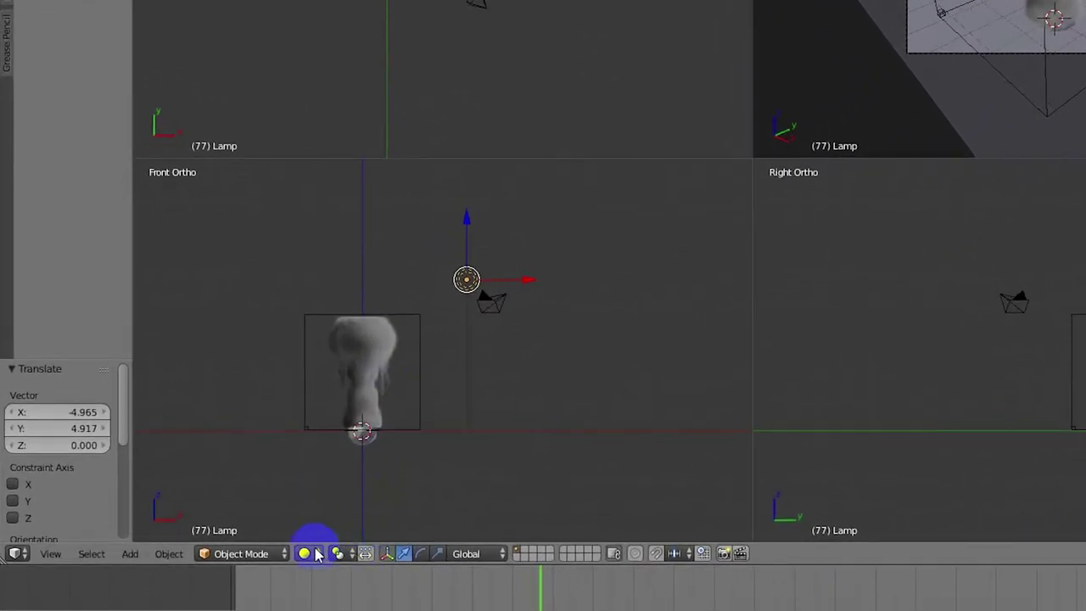
{"action": "left_click", "coordinate": [211, 548]}
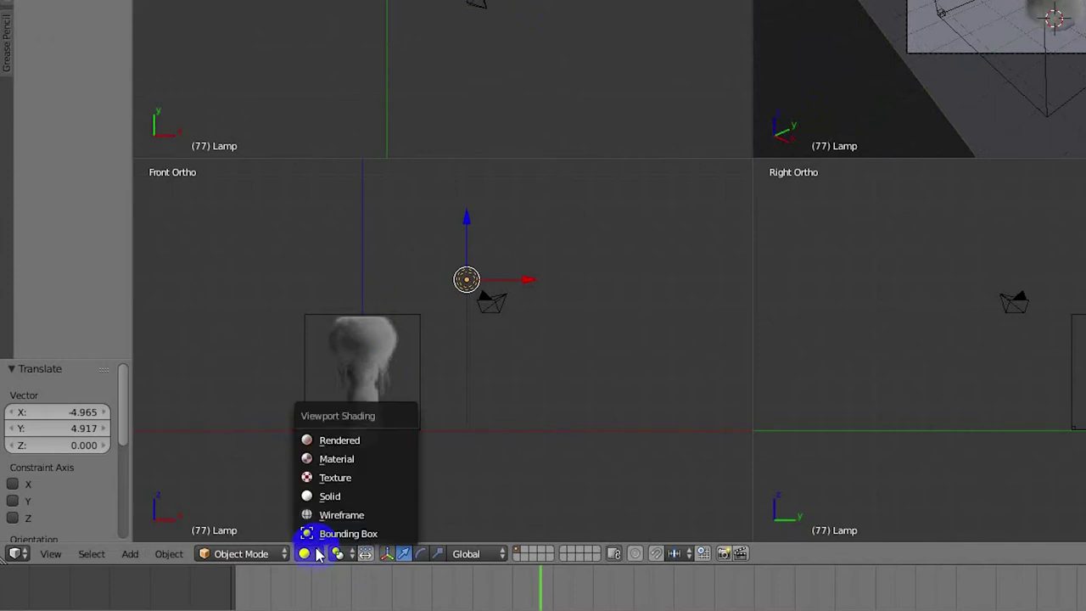
{"action": "left_click", "coordinate": [348, 458]}
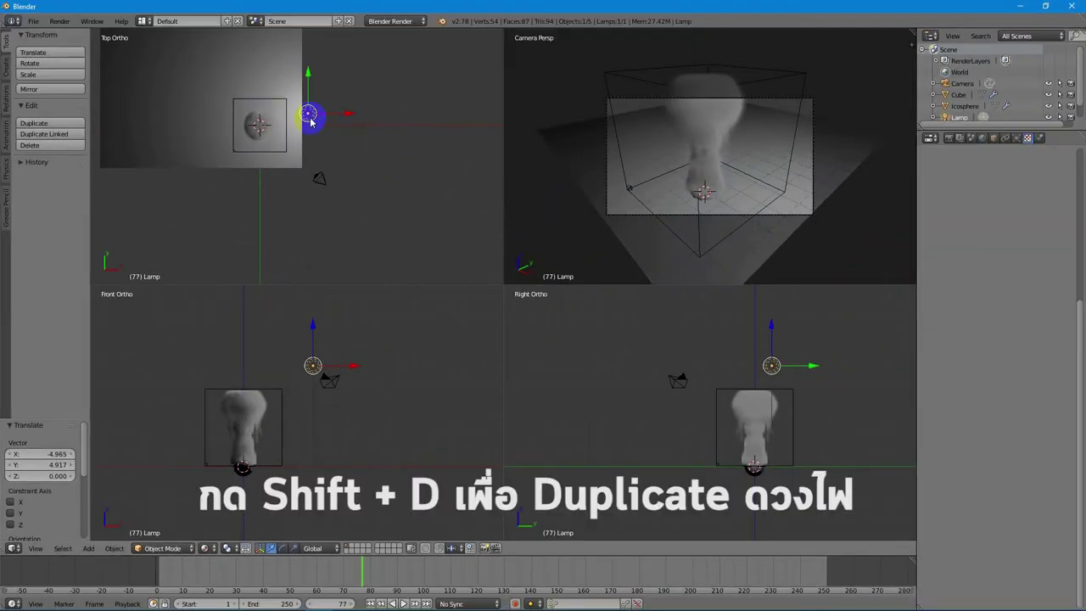
Duplicate the lamp about -10.9 in X and 0.9 in Y, and duplicate that copy about 5.2 in X and -8.5 in Y.
{"action": "key", "text": "shift+d"}
{"action": "left_click", "coordinate": [181, 110]}
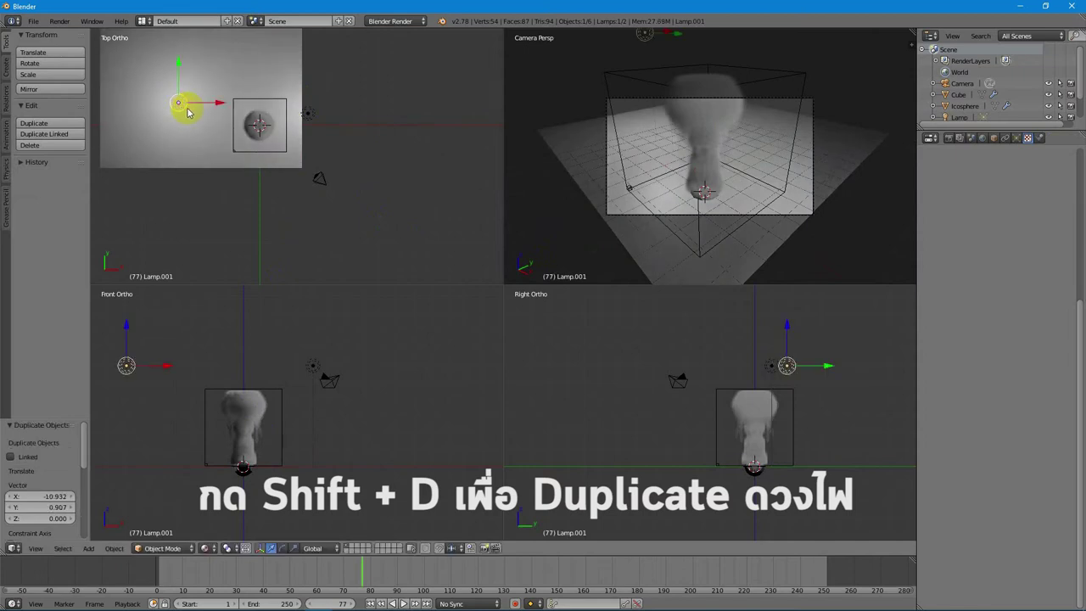
{"action": "key", "text": "shift+d"}
{"action": "left_click", "coordinate": [252, 212]}
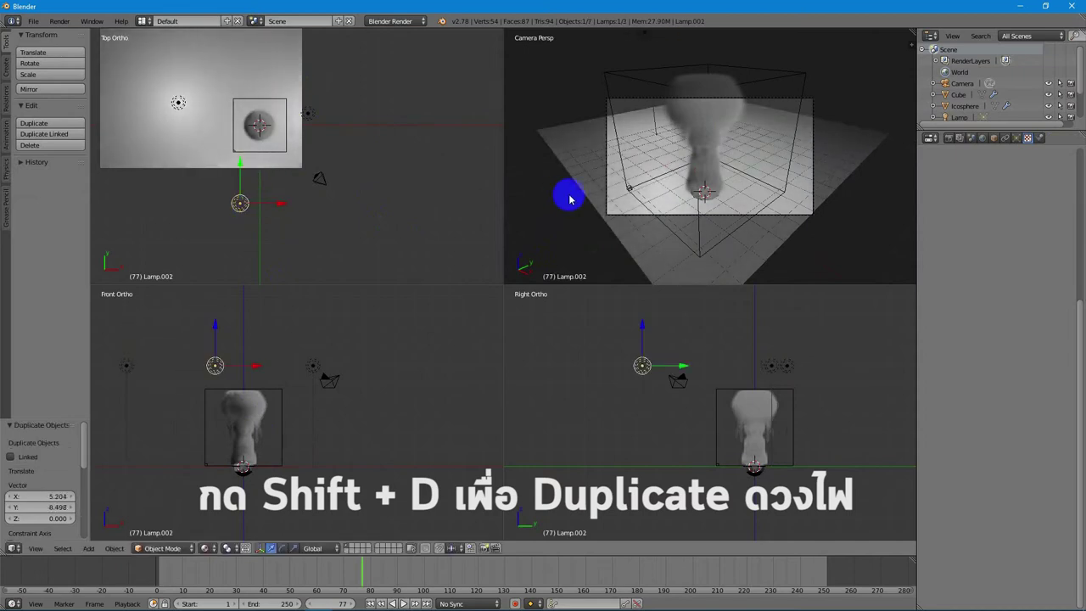
Render the current frame to check the lamp lighting on the floor and smoke, and close the render view.
{"action": "scroll", "coordinate": [791, 213], "scroll_direction": "up", "scroll_amount": 1}
{"action": "scroll", "coordinate": [790, 213], "scroll_direction": "up", "scroll_amount": 2}
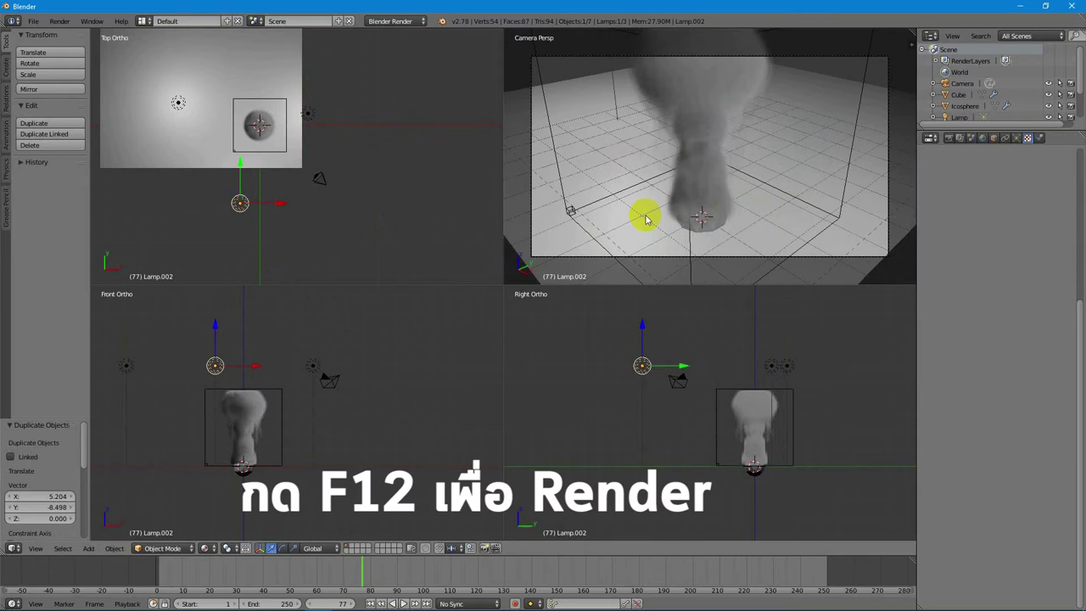
{"action": "key", "text": "F12"}
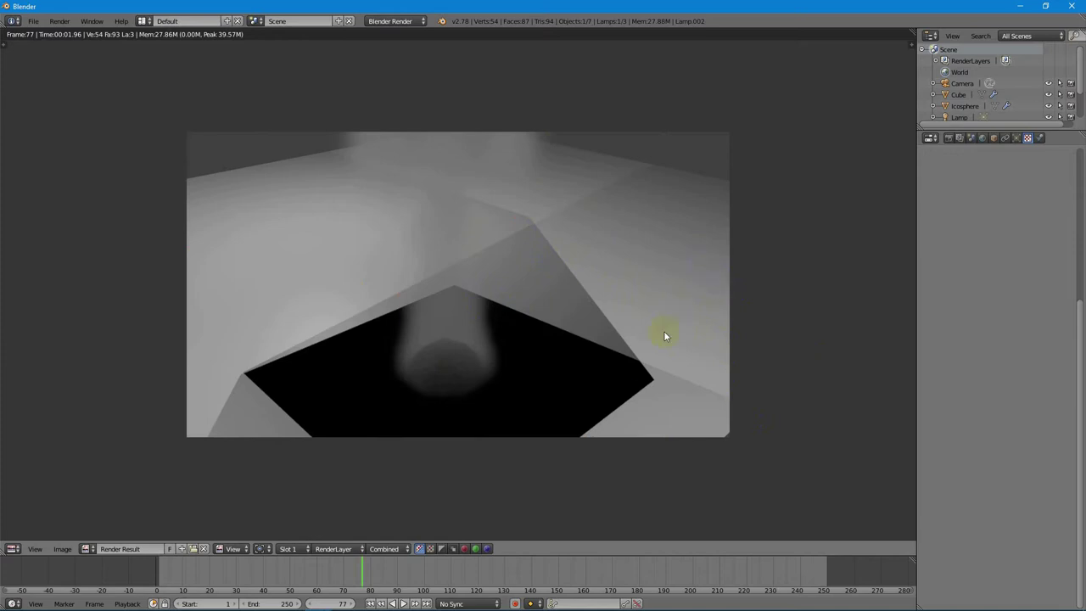
{"action": "key", "text": "Escape"}
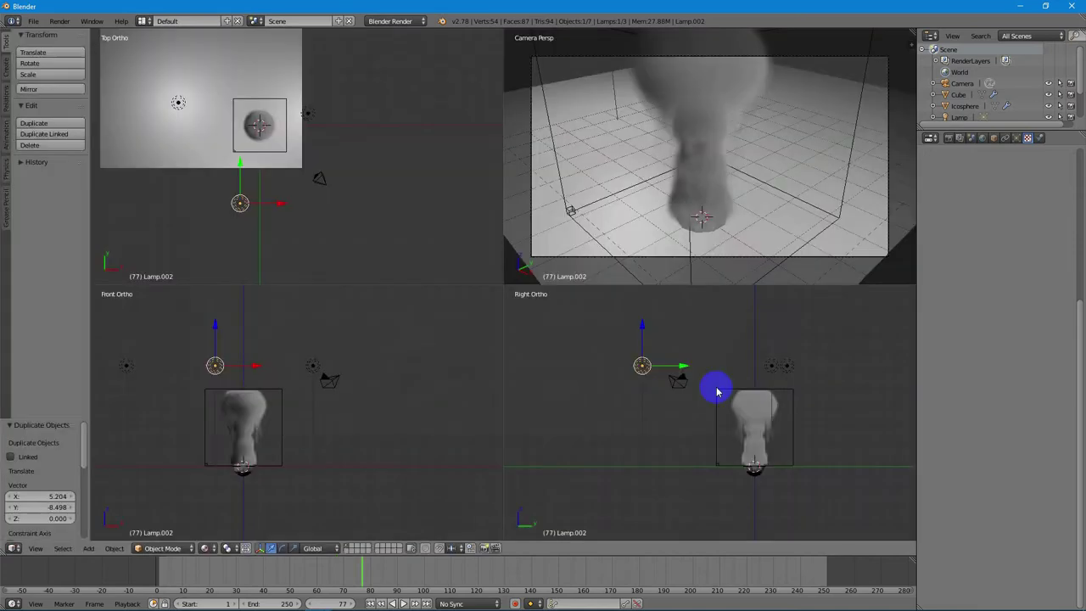
Delete the original lamp and both of its duplicates from the scene.
{"action": "right_click", "coordinate": [310, 114]}
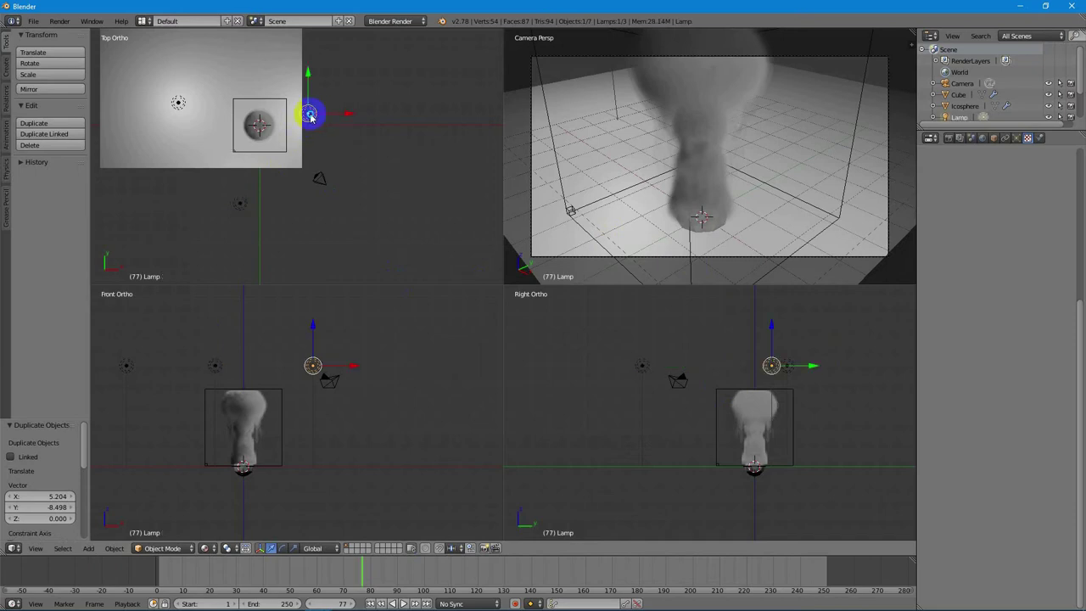
{"action": "key", "text": "Delete"}
{"action": "left_click", "coordinate": [310, 114]}
{"action": "right_click", "coordinate": [179, 103]}
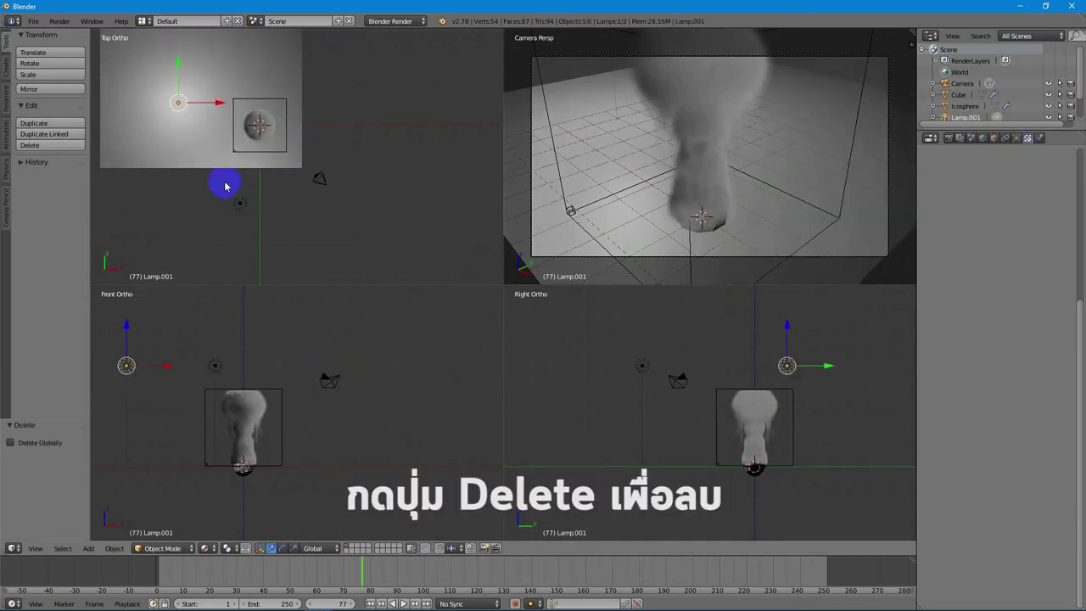
{"action": "left_click", "coordinate": [180, 106]}
{"action": "key", "text": "Delete"}
{"action": "left_click", "coordinate": [173, 102]}
{"action": "right_click", "coordinate": [241, 204]}
{"action": "key", "text": "Delete"}
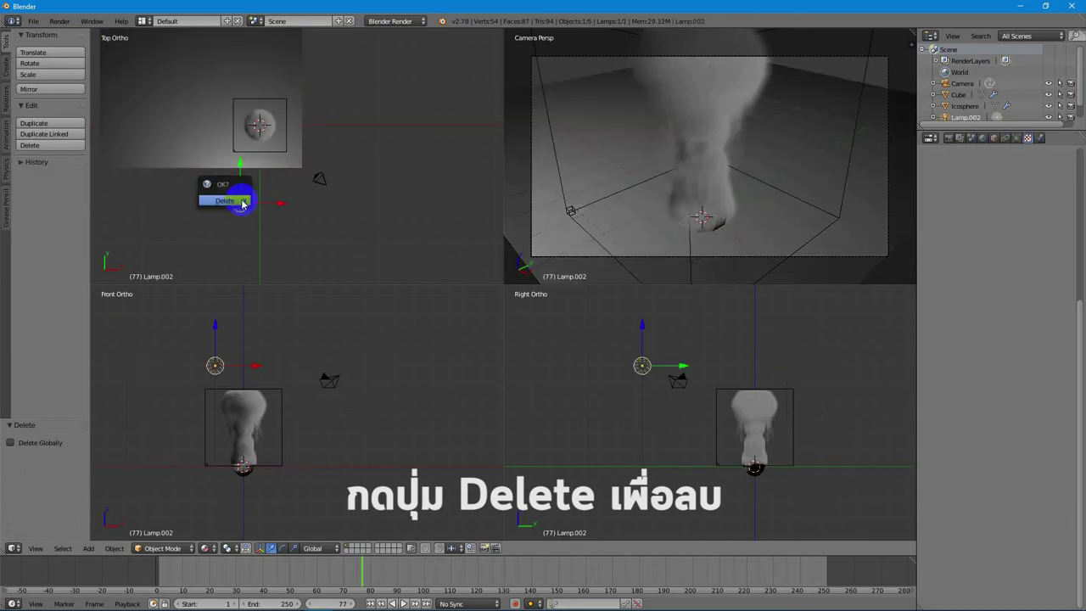
{"action": "left_click", "coordinate": [241, 201]}
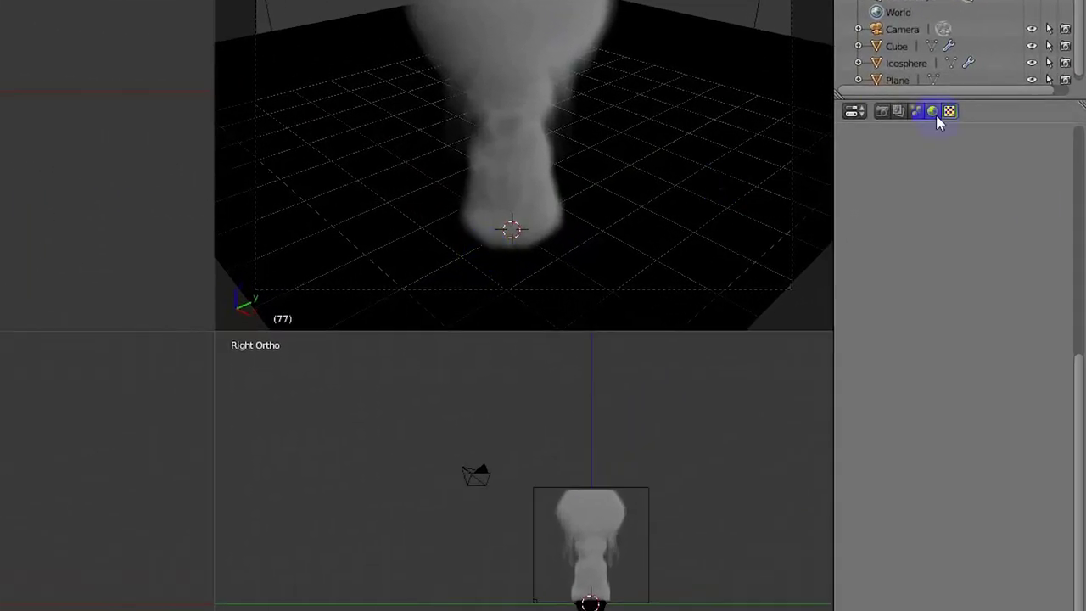
Enable Environment Lighting in the world settings and render the current frame.
{"action": "left_click", "coordinate": [932, 112]}
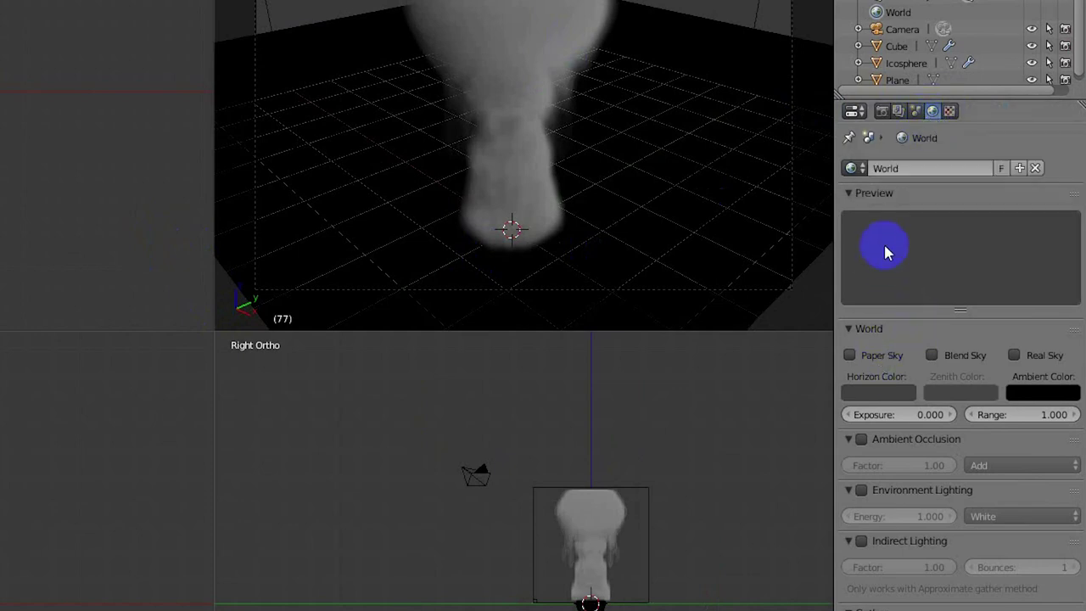
{"action": "left_click", "coordinate": [861, 490]}
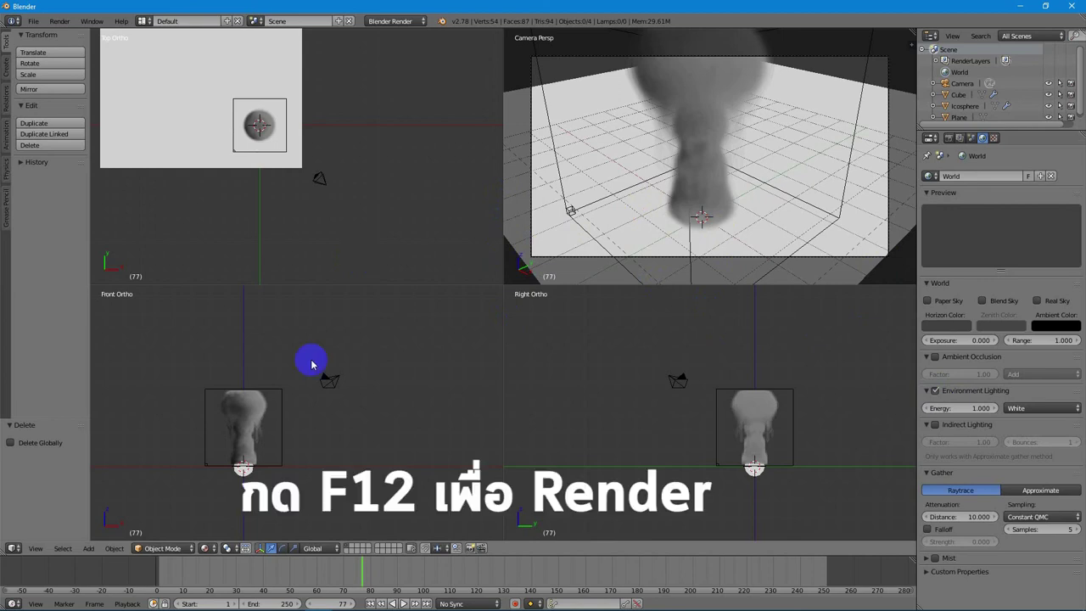
{"action": "key", "text": "F12"}
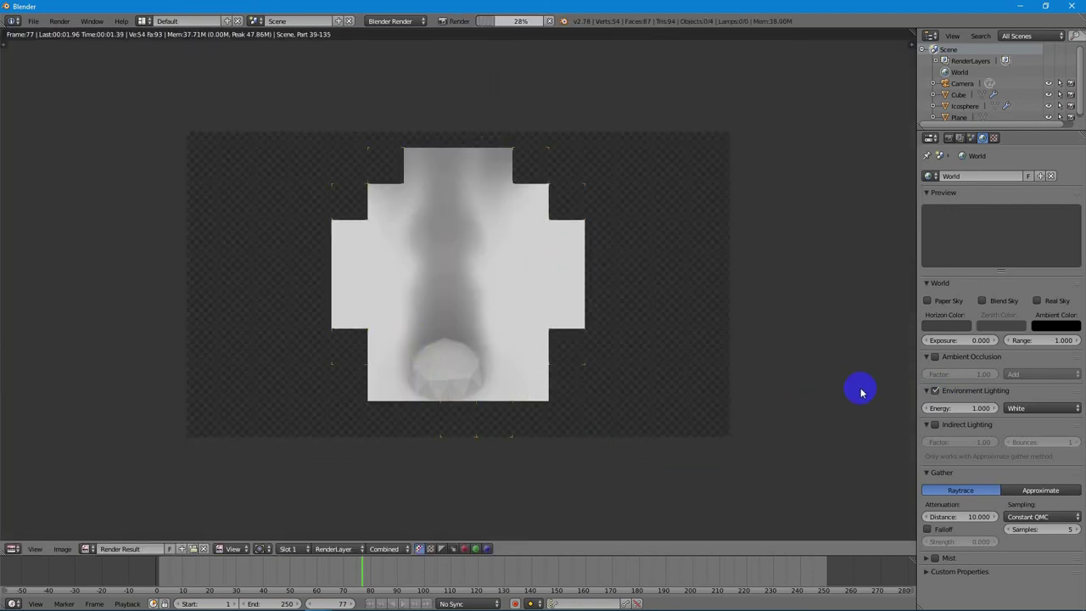